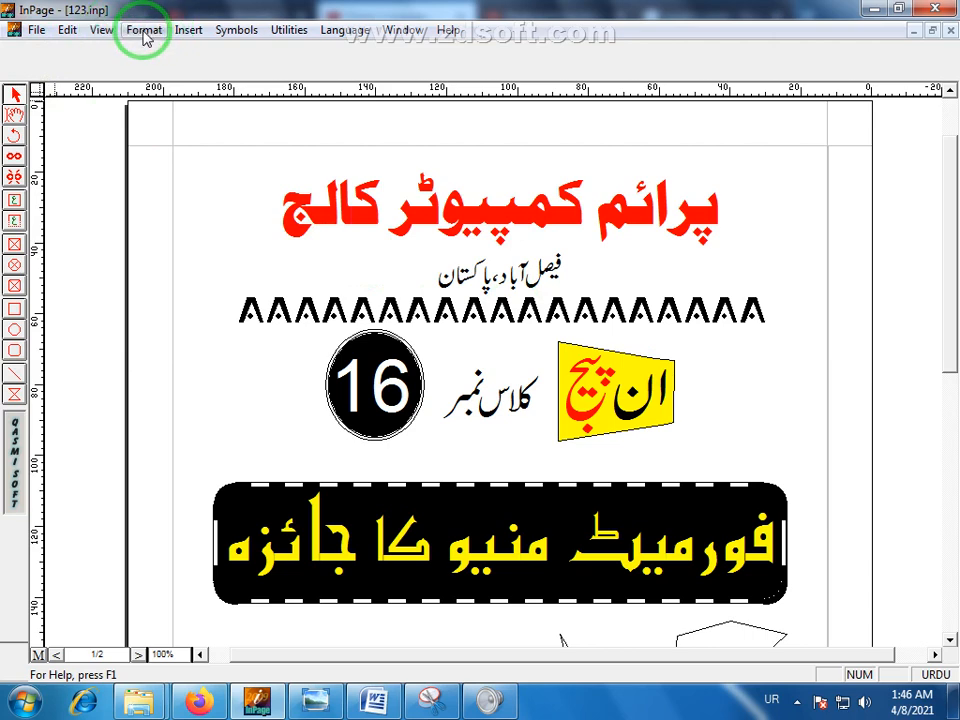
pyautogui.click(144, 31)
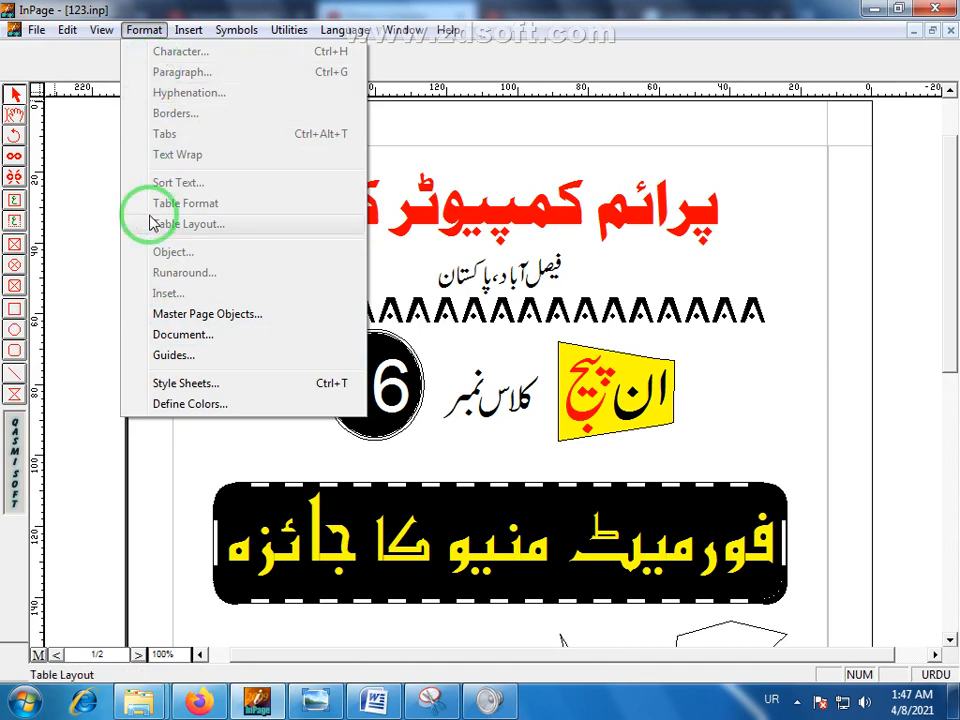
pyautogui.click(143, 31)
pyautogui.click(143, 31)
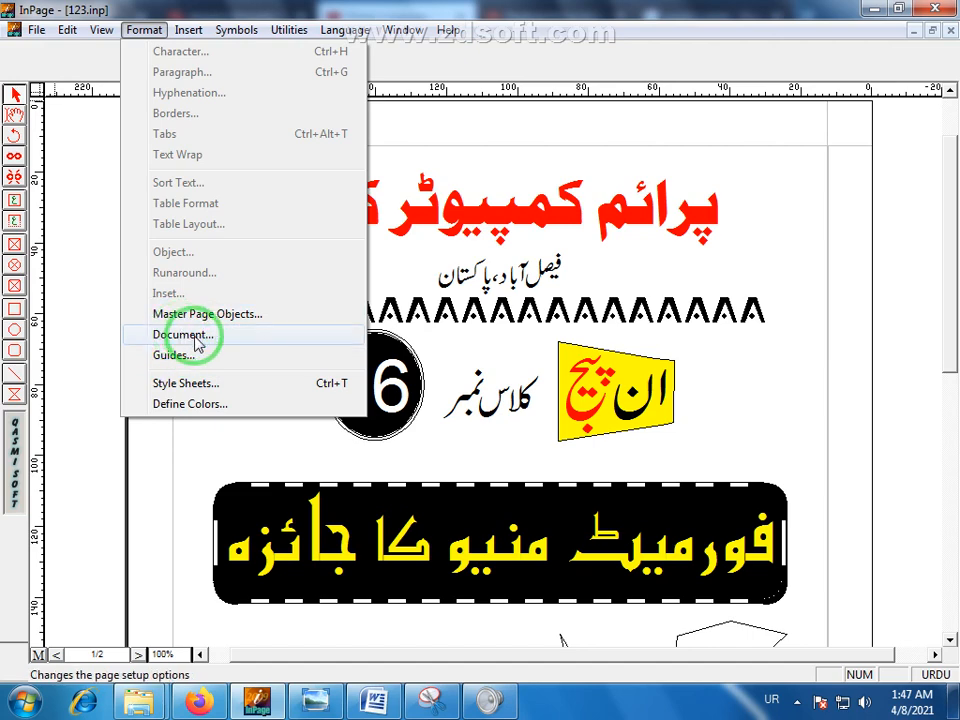
pyautogui.click(79, 45)
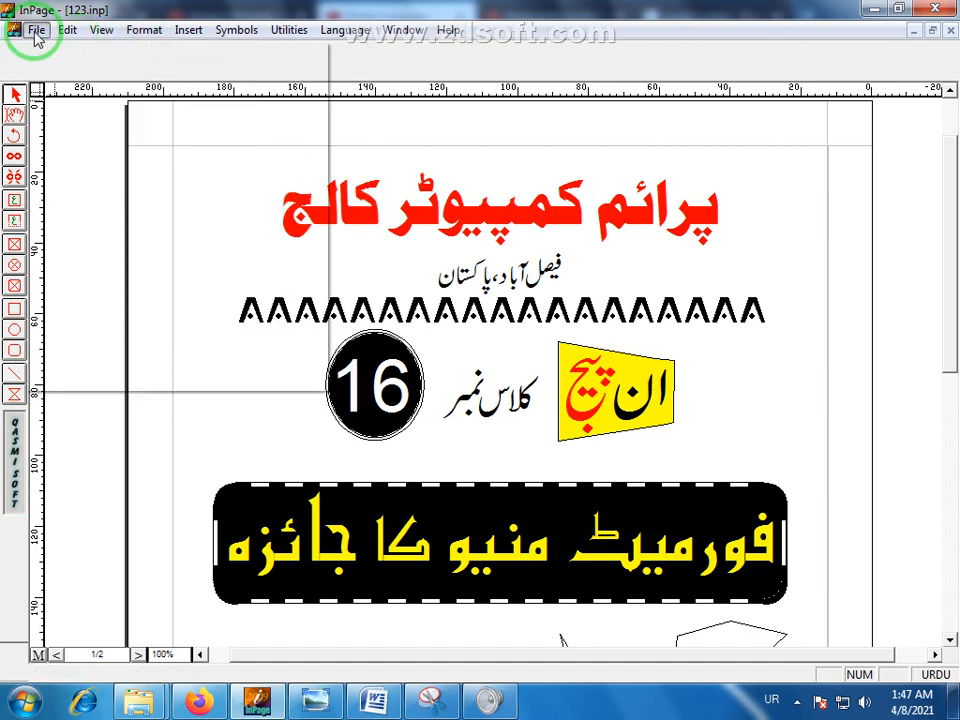
pyautogui.click(36, 35)
# - Review the document's page setup, including page size, orientation, margins and columns, and close it without changes
pyautogui.moveTo(137, 40)
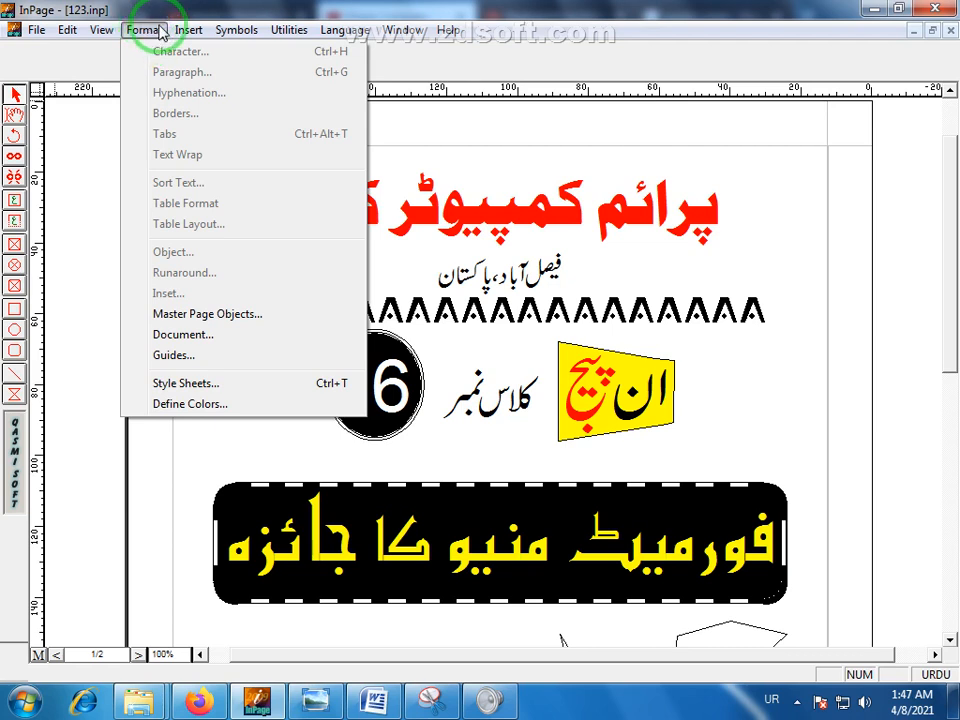
pyautogui.click(208, 335)
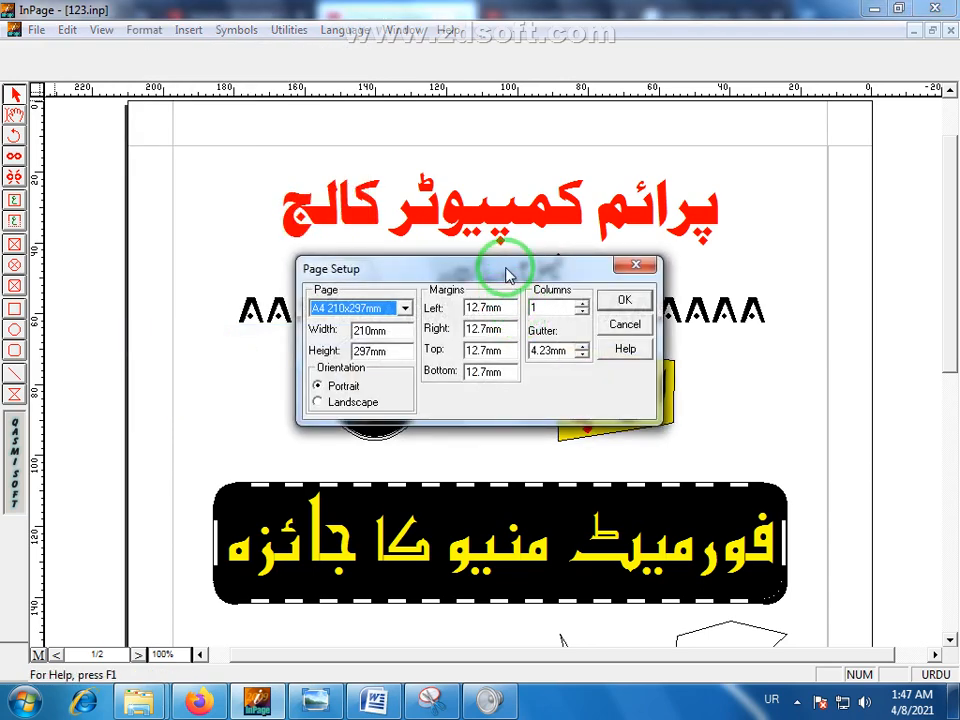
pyautogui.moveTo(504, 272); pyautogui.dragTo(456, 140)
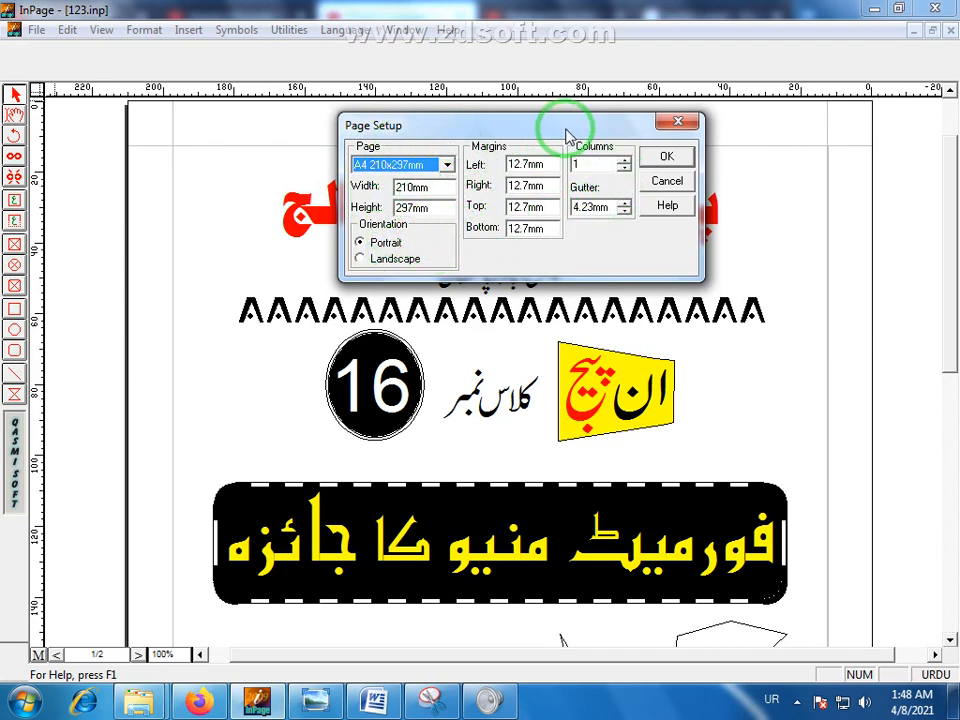
pyautogui.moveTo(545, 128); pyautogui.dragTo(518, 142)
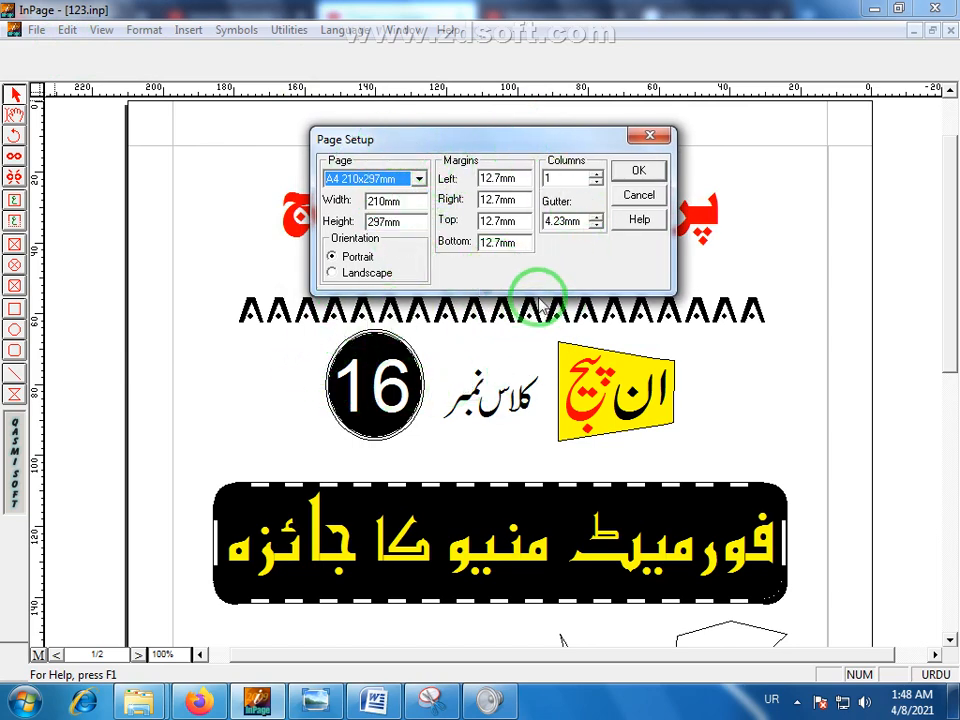
pyautogui.moveTo(530, 148); pyautogui.dragTo(562, 163)
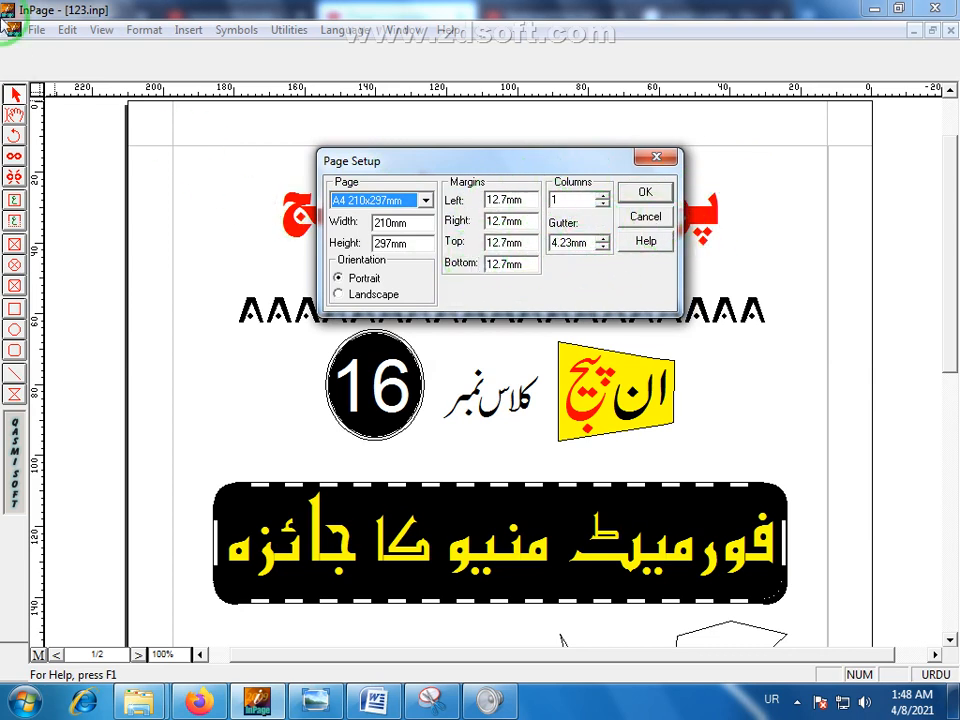
pyautogui.click(645, 218)
# - Create a new A4 portrait document with the default settings and enter the line "پاکستان زندہ باد" followed by a new line
pyautogui.click(140, 32)
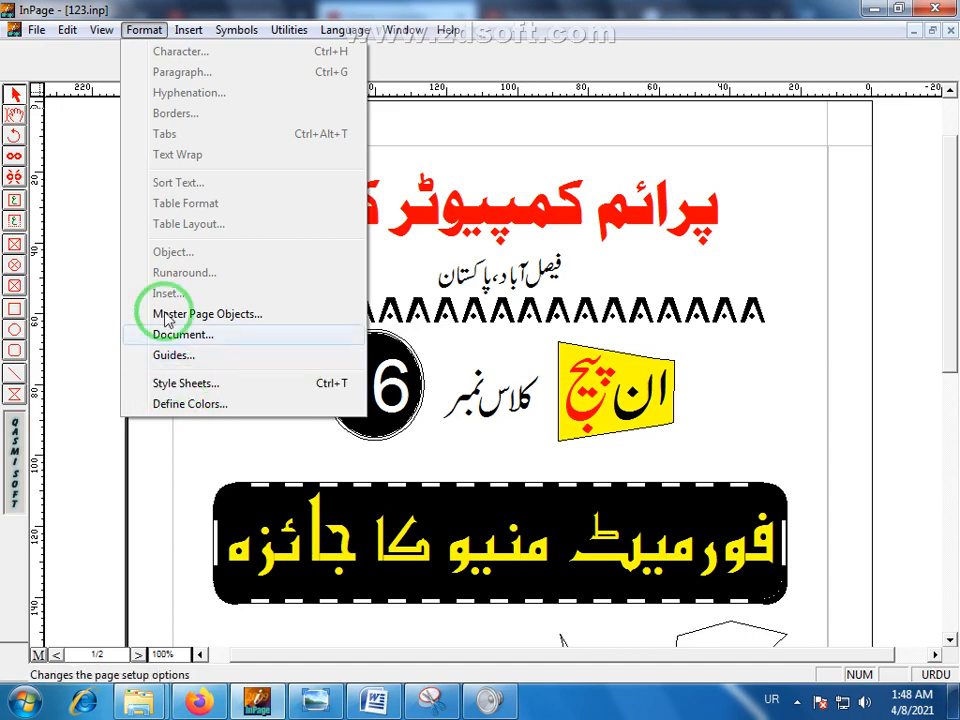
pyautogui.click(932, 32)
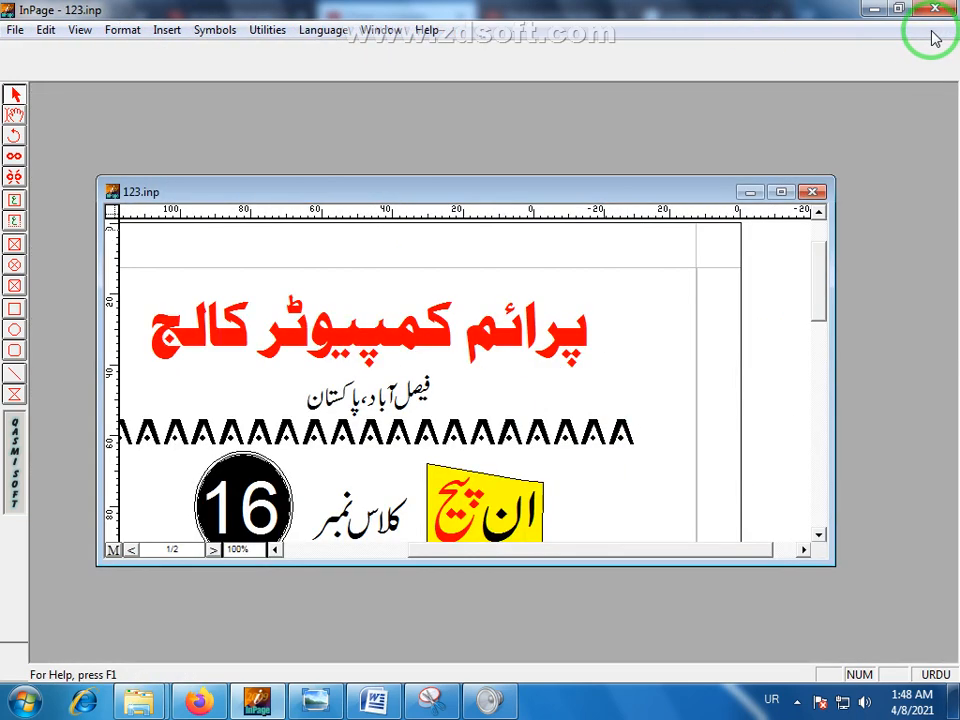
pyautogui.click(16, 30)
pyautogui.click(22, 51)
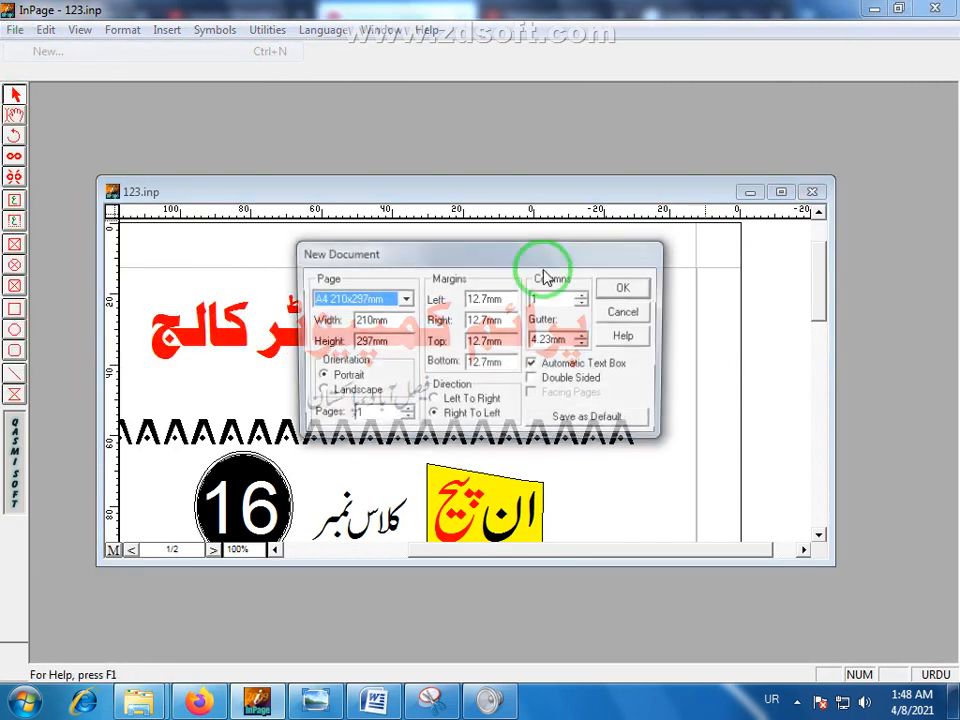
pyautogui.click(602, 289)
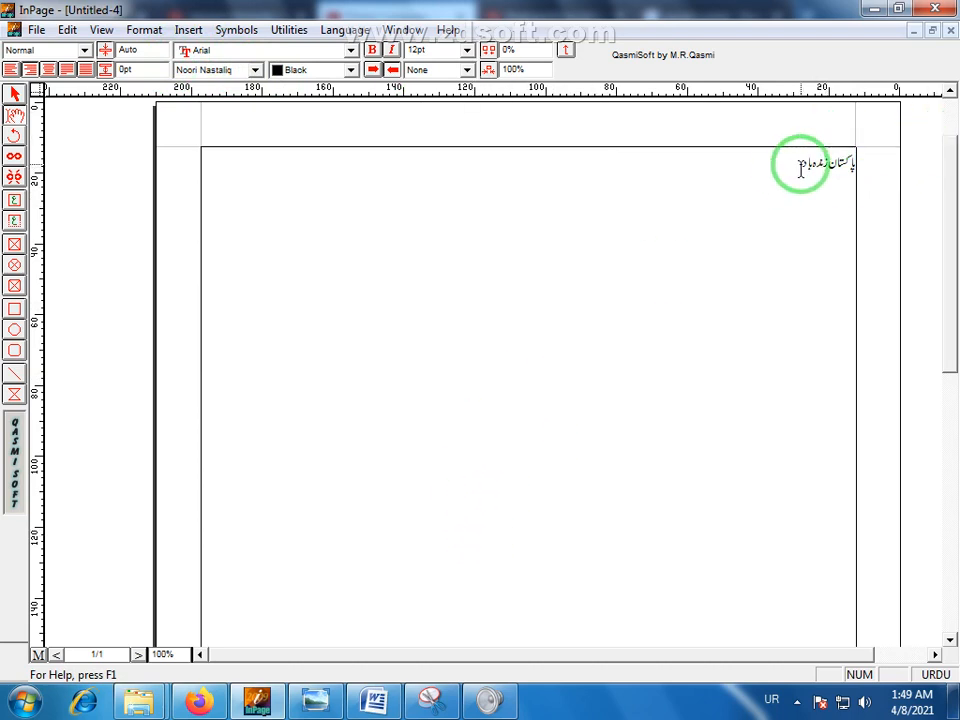
pyautogui.press('Return')
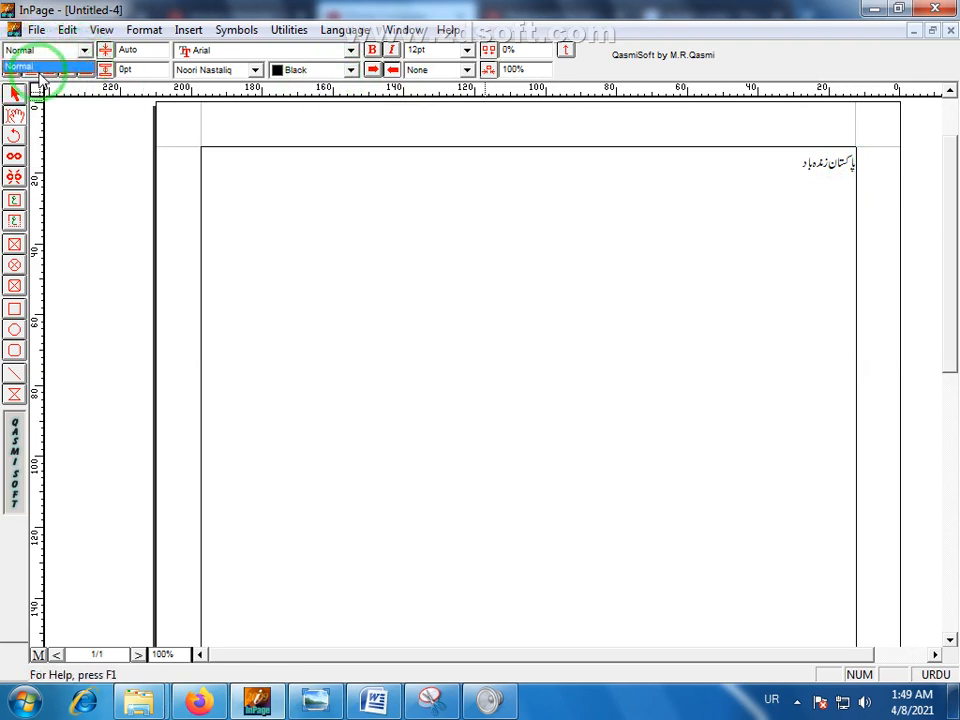
pyautogui.click(78, 67)
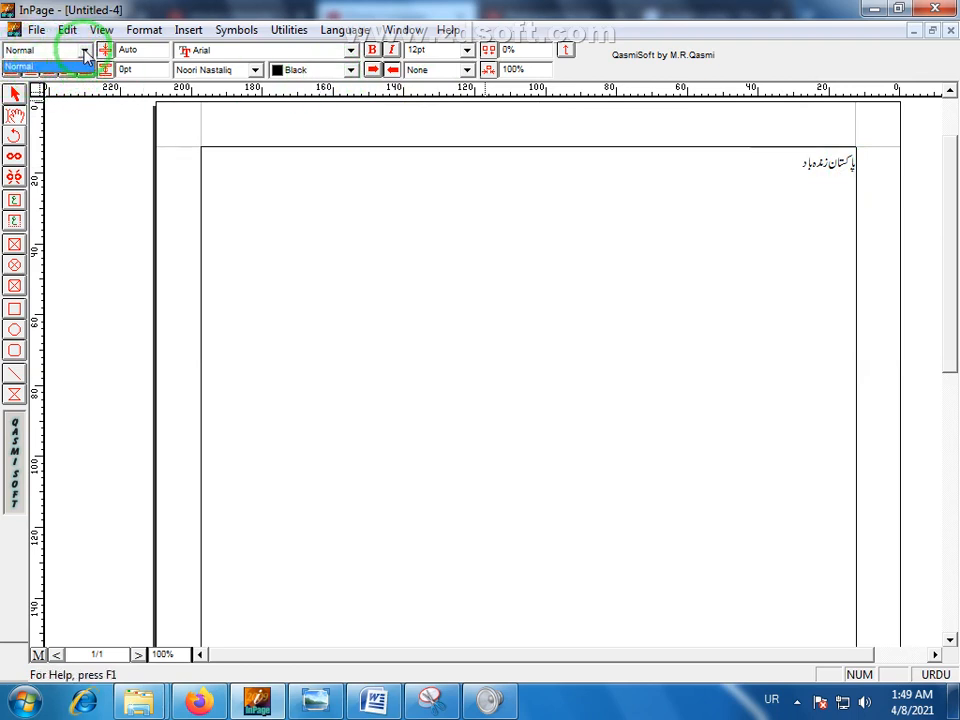
pyautogui.click(144, 30)
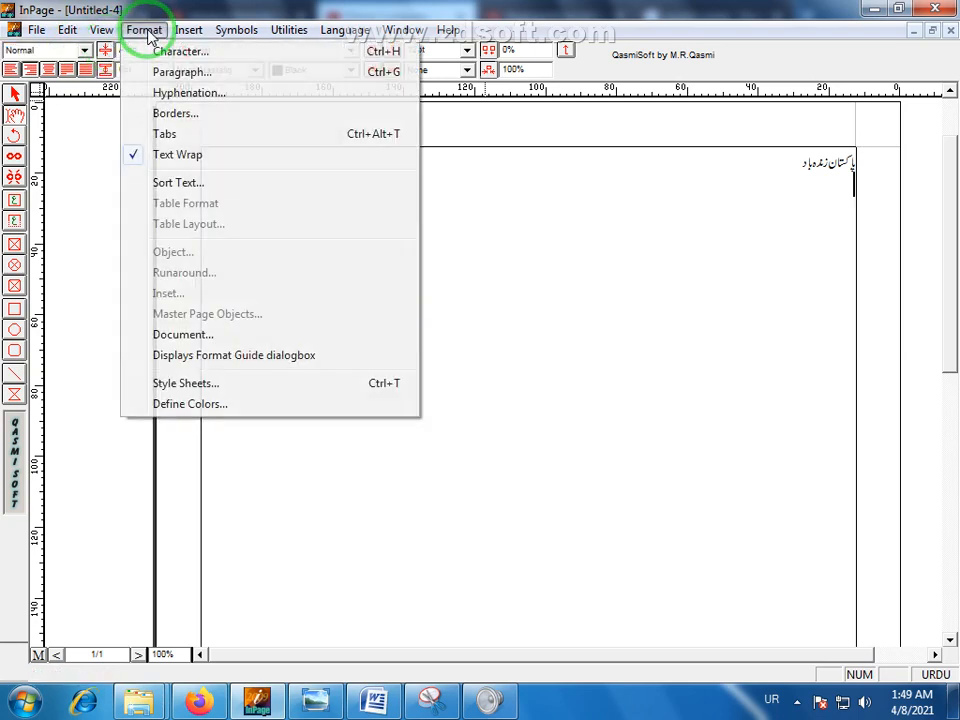
pyautogui.click(224, 385)
pyautogui.moveTo(480, 264); pyautogui.dragTo(519, 199)
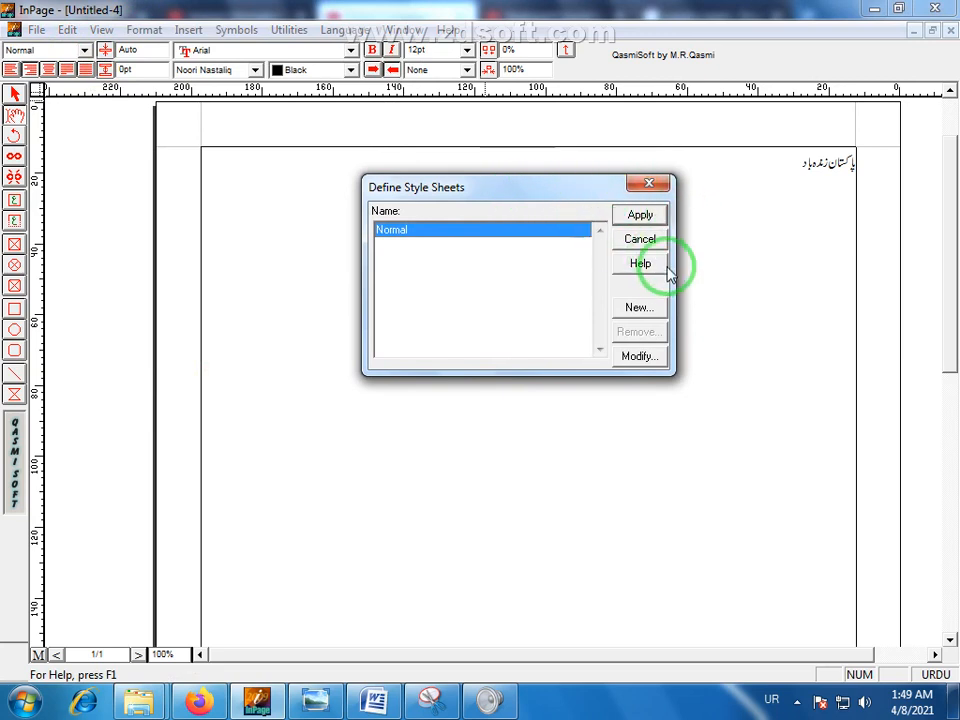
pyautogui.moveTo(540, 193); pyautogui.dragTo(503, 192)
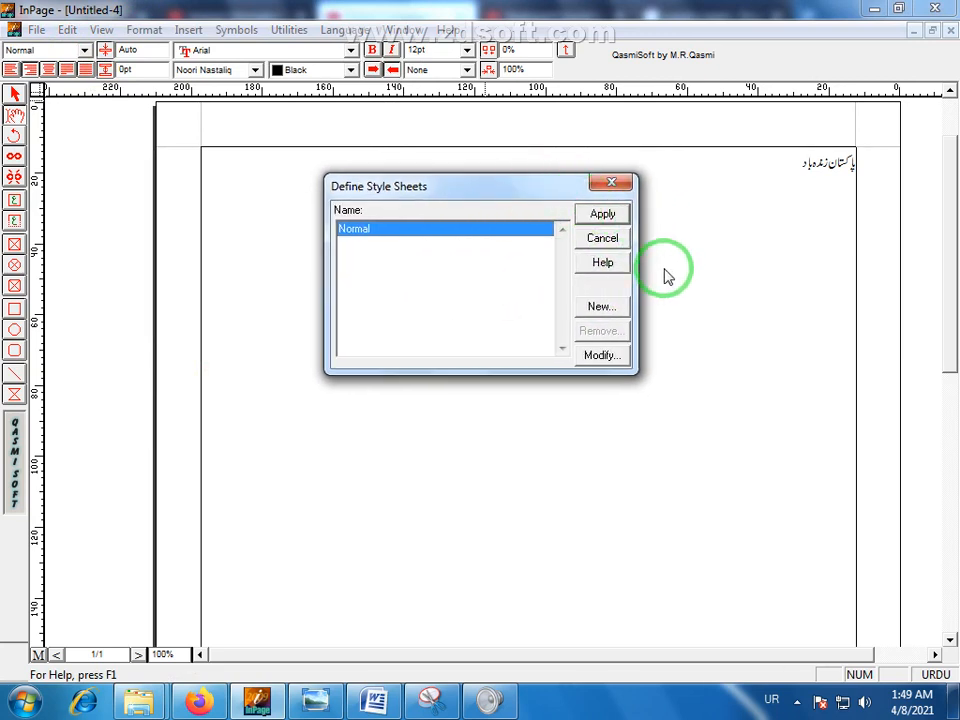
pyautogui.click(600, 307)
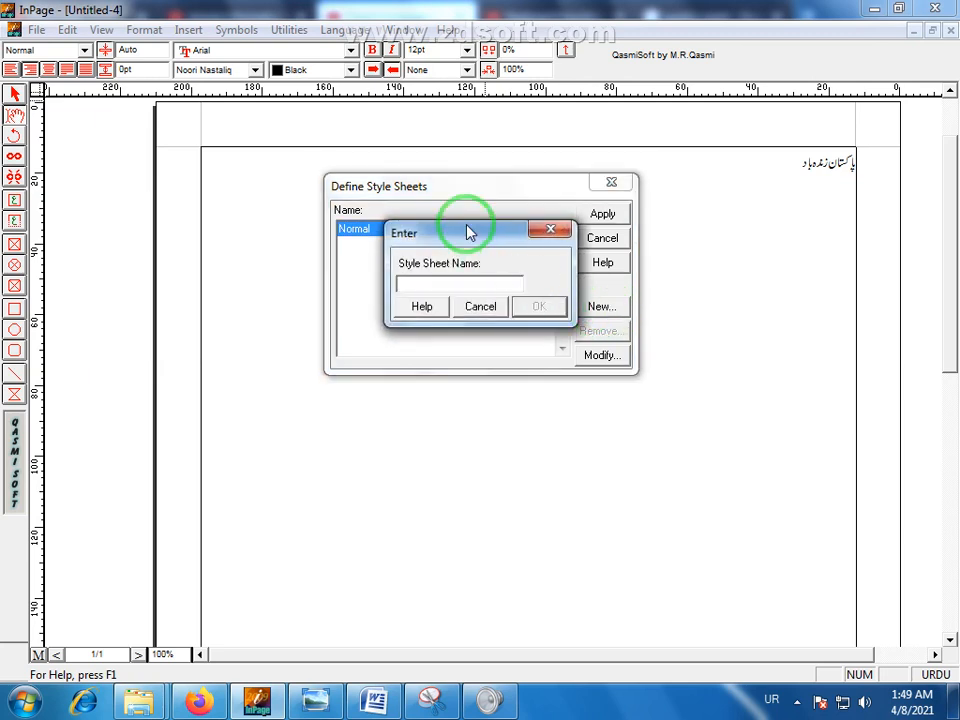
pyautogui.moveTo(470, 232); pyautogui.dragTo(435, 257)
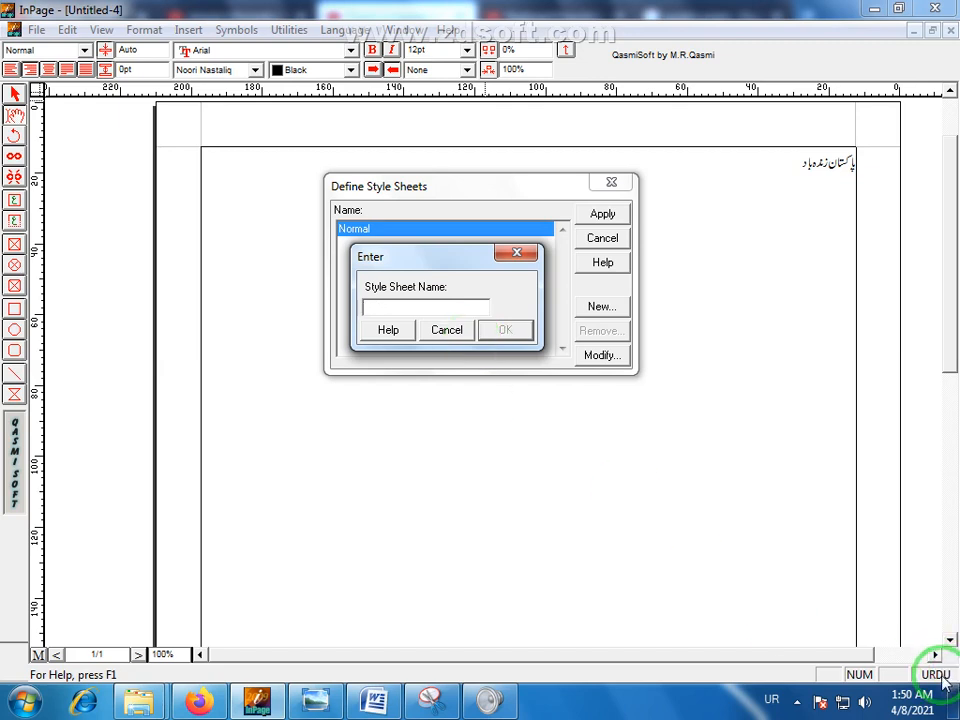
pyautogui.click(446, 331)
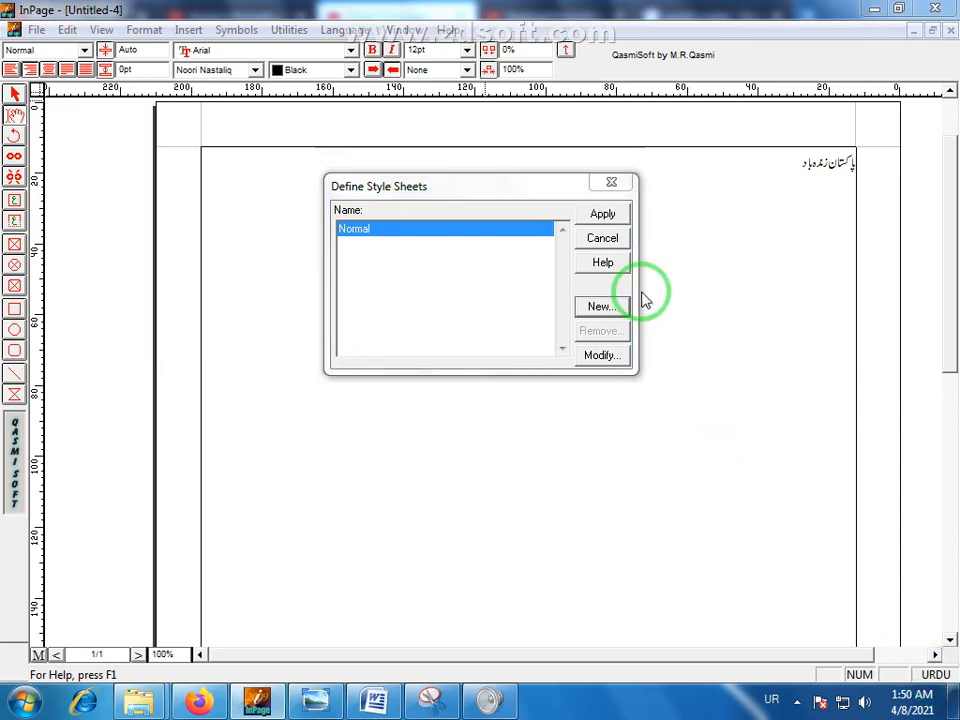
pyautogui.click(605, 242)
# - Switch the typing language to English and create a new style sheet named 123
pyautogui.click(935, 675)
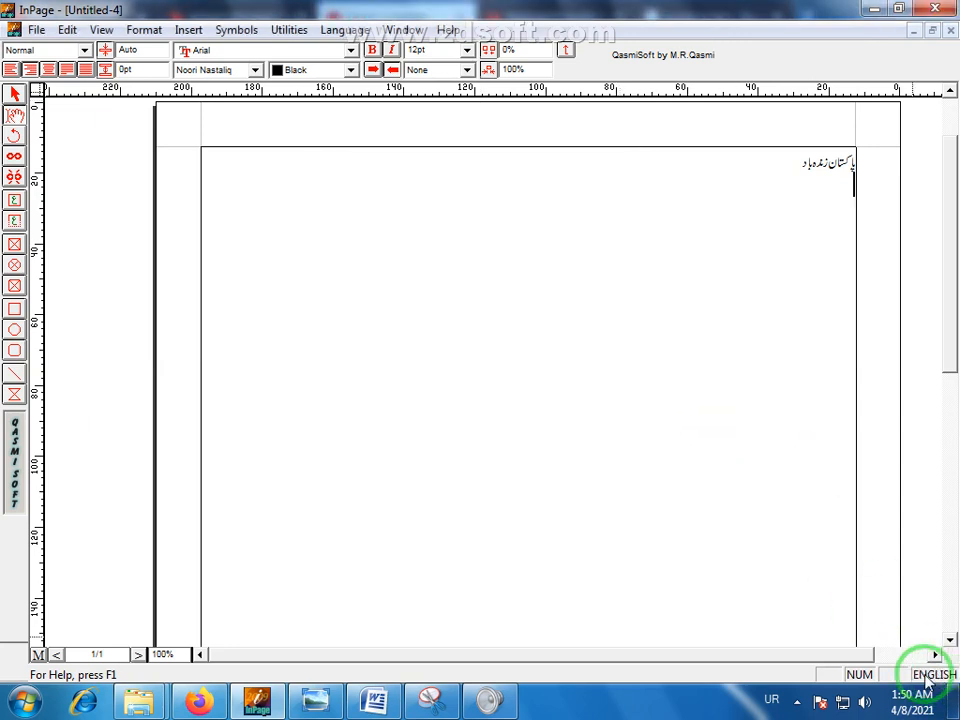
pyautogui.click(140, 30)
pyautogui.click(187, 384)
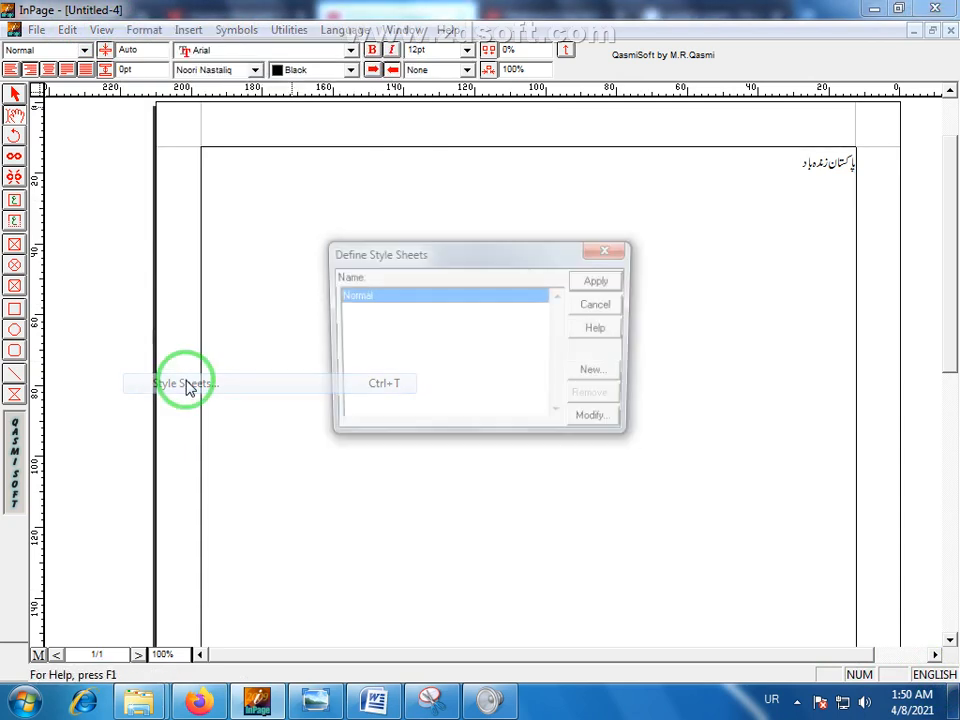
pyautogui.click(598, 375)
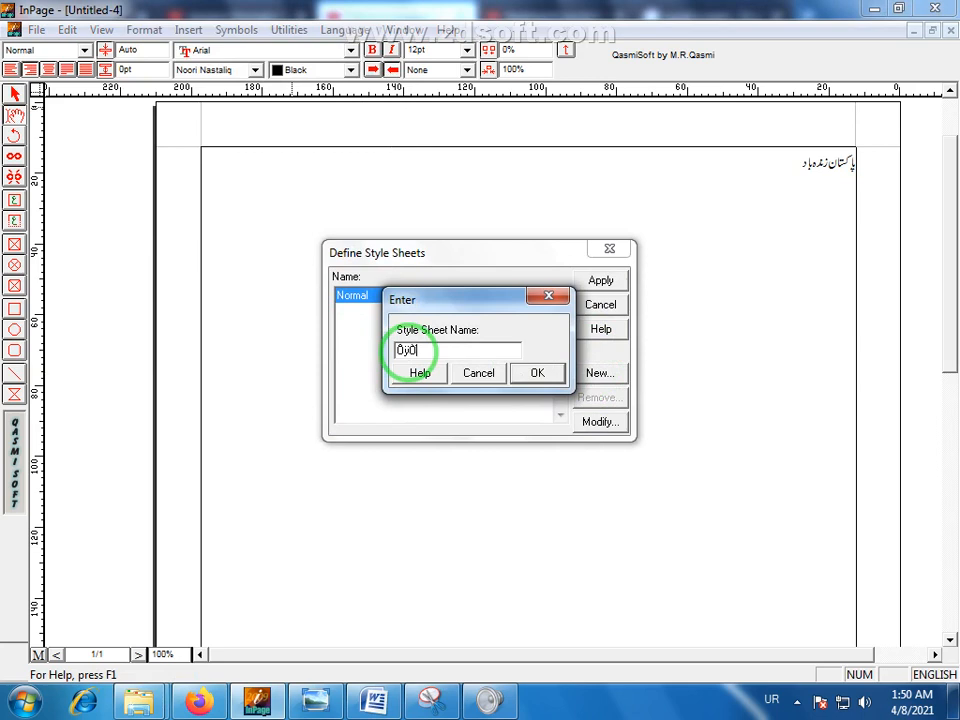
pyautogui.moveTo(413, 350); pyautogui.dragTo(388, 346)
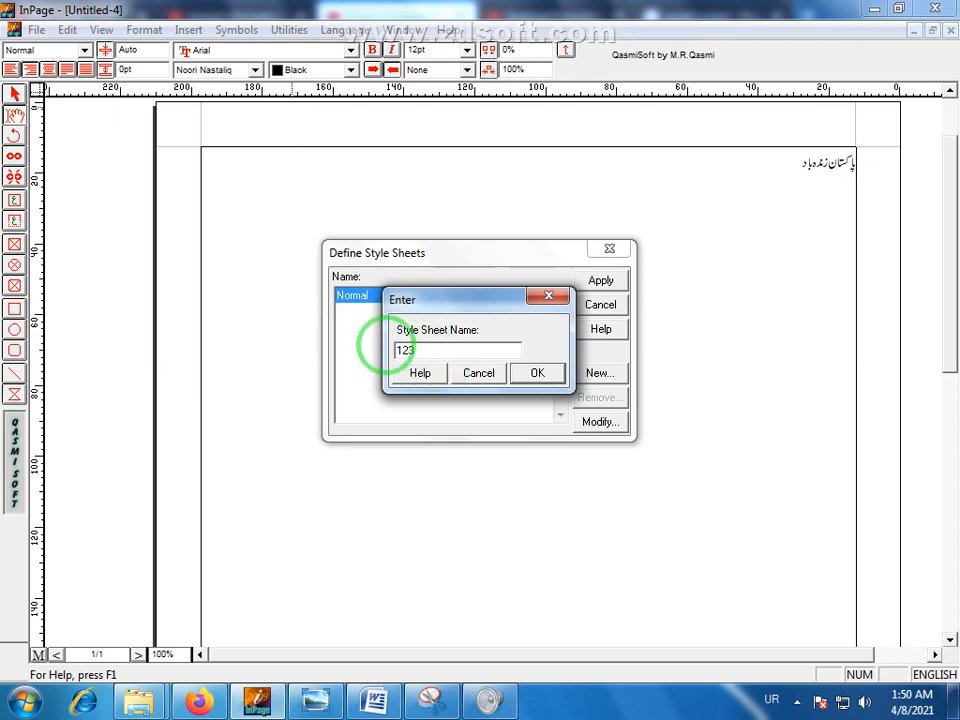
pyautogui.moveTo(459, 302); pyautogui.dragTo(430, 330)
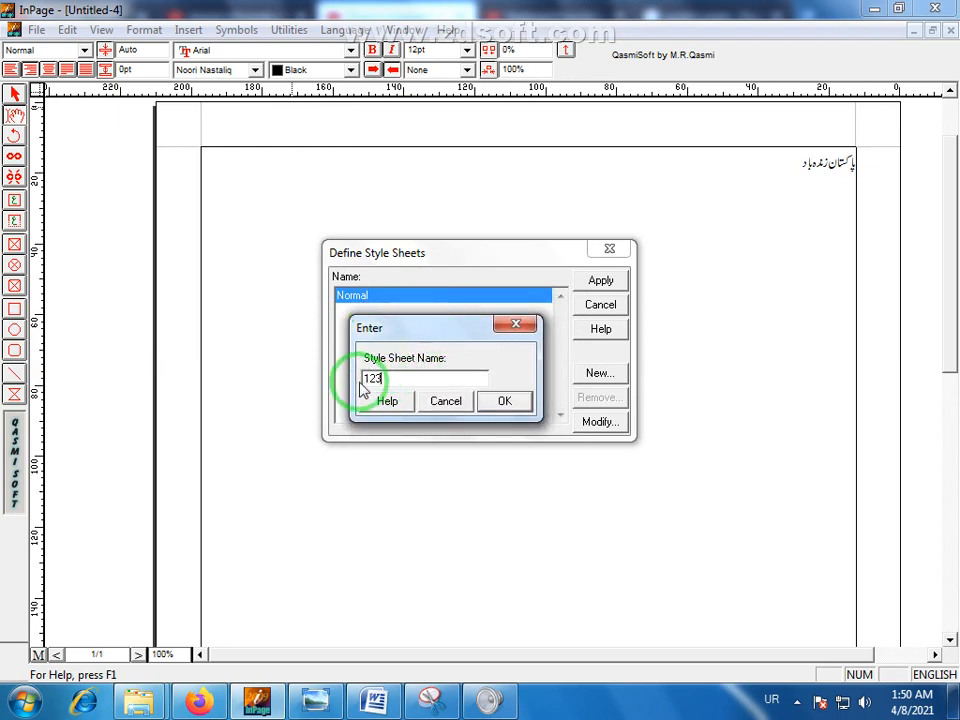
pyautogui.click(507, 402)
# - Assign 1 as the Control + Shift key equivalent of the style sheet 123
pyautogui.moveTo(493, 238); pyautogui.dragTo(436, 240)
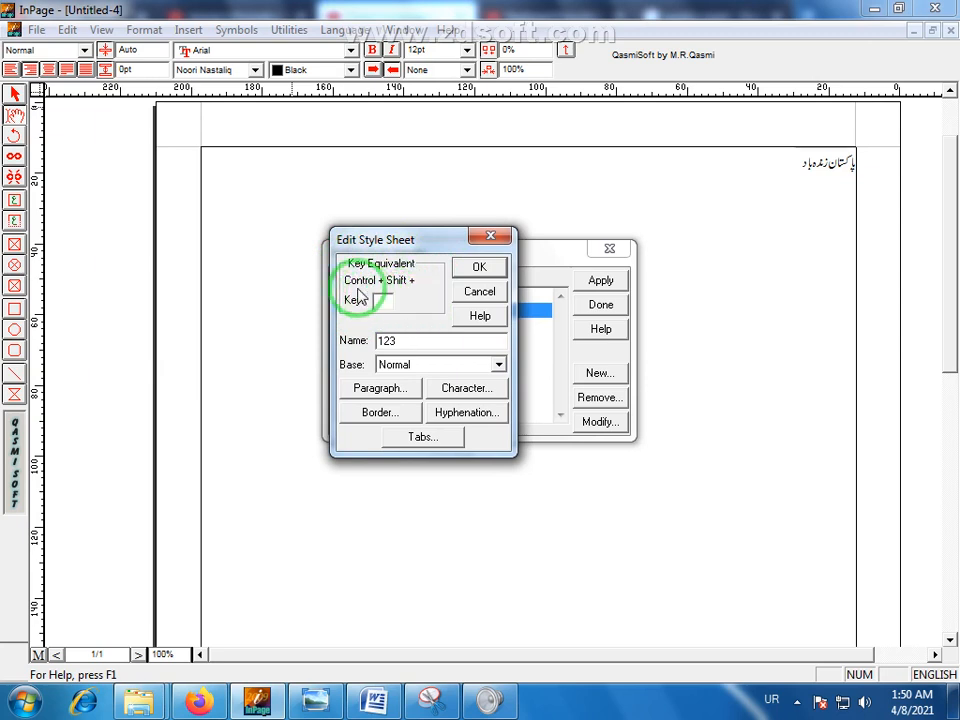
pyautogui.click(385, 303)
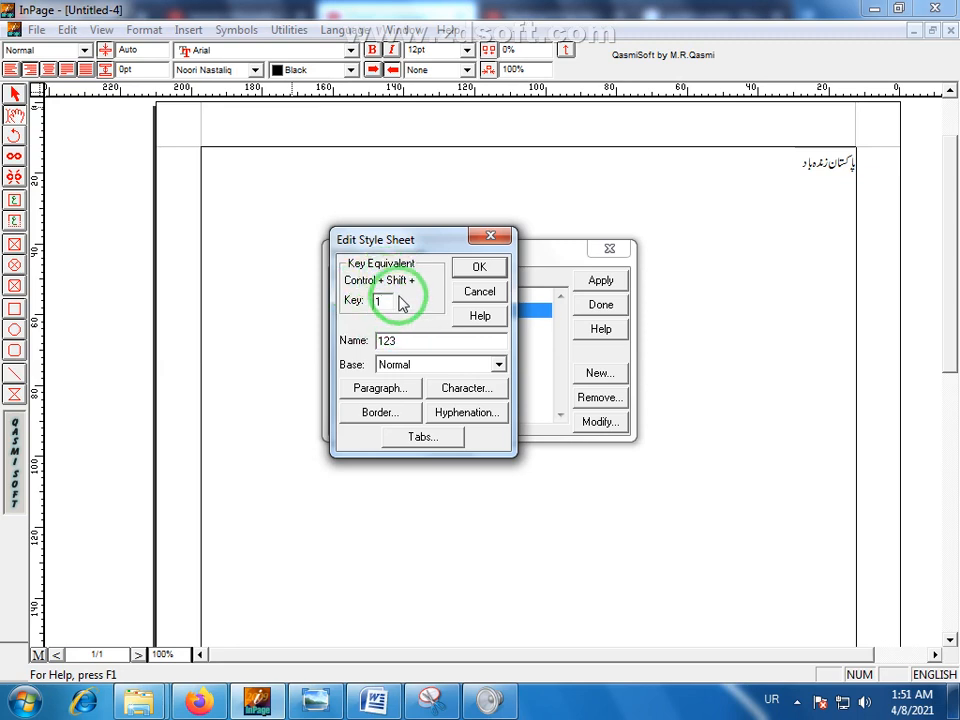
pyautogui.click(400, 341)
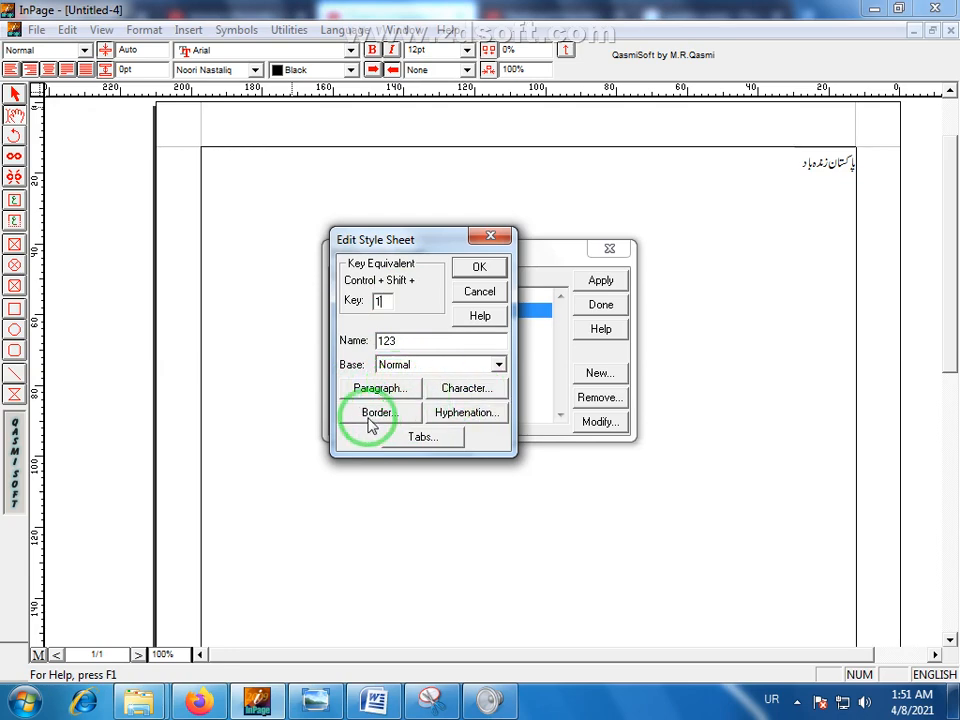
# - Set the character size to 36pt and the colour to Red for the style sheet 123
pyautogui.click(466, 389)
pyautogui.moveTo(443, 259); pyautogui.dragTo(408, 269)
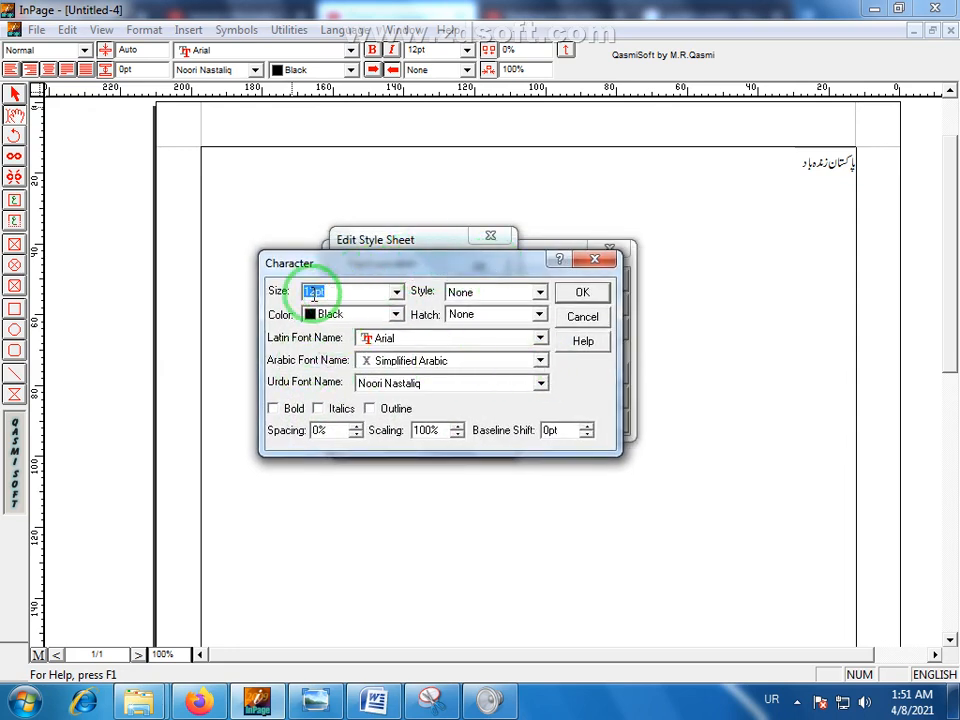
pyautogui.click(395, 291)
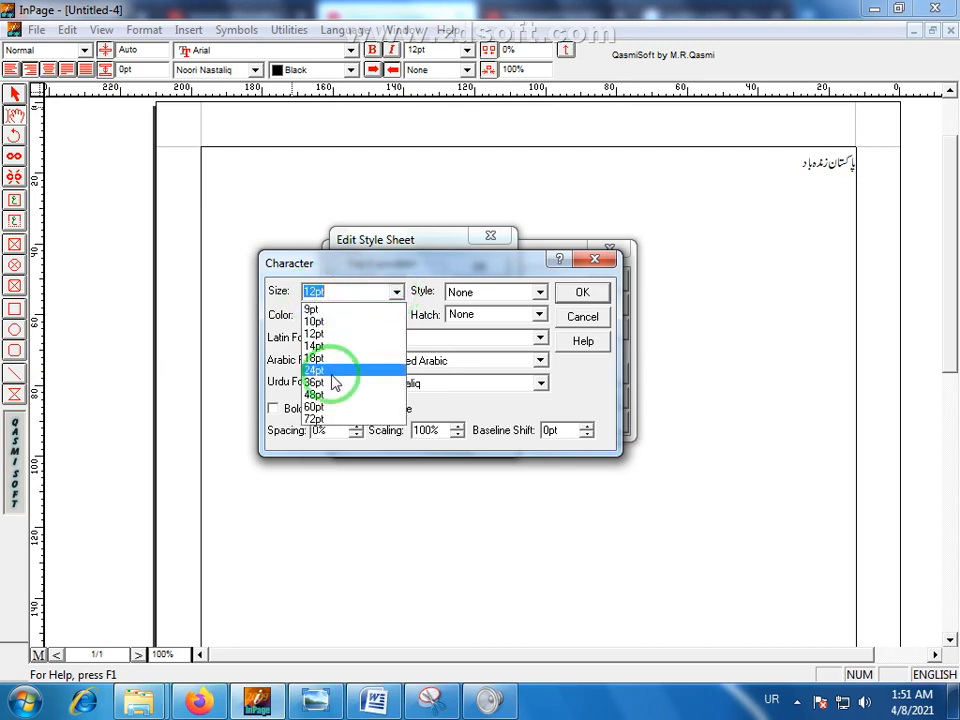
pyautogui.press('Escape')
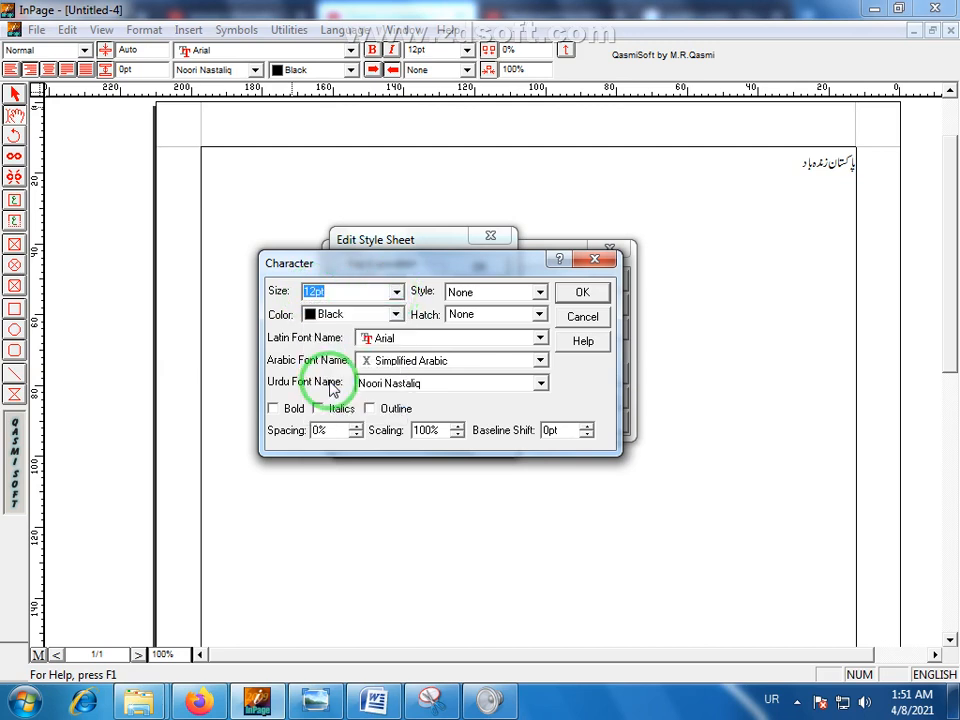
pyautogui.click(396, 318)
pyautogui.click(330, 332)
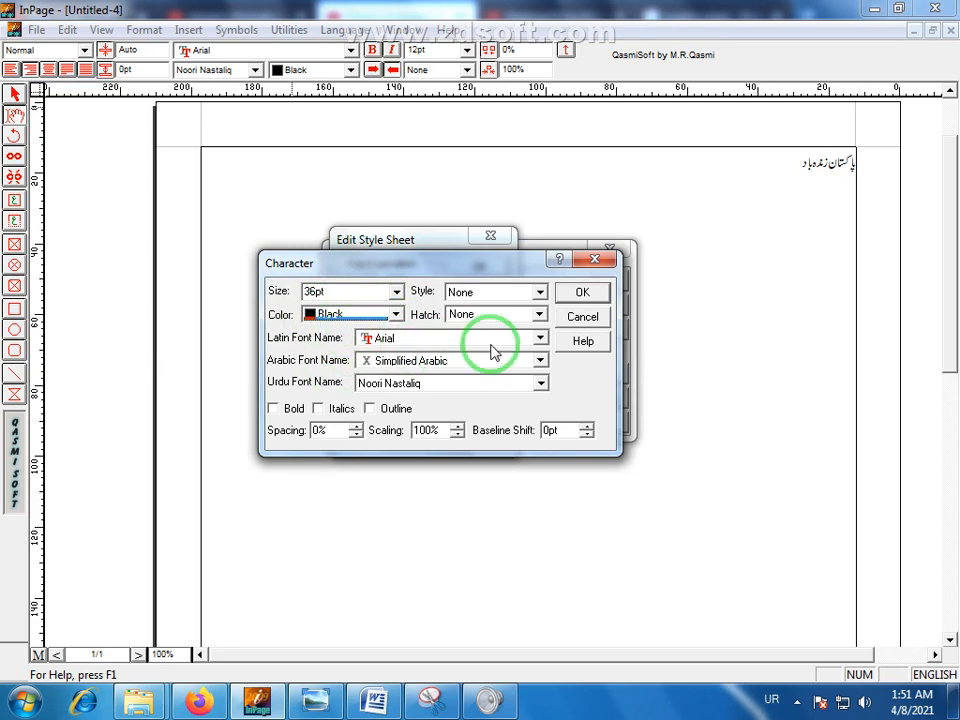
pyautogui.press('r')
# - Set the Urdu font of the style sheet 123 to Akram
pyautogui.click(541, 383)
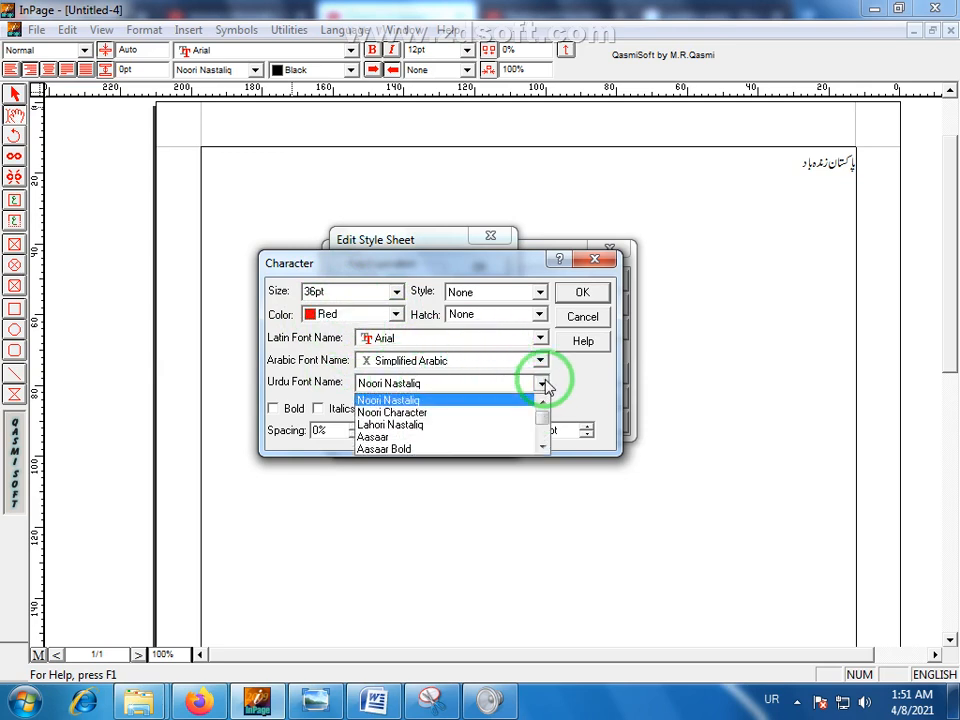
pyautogui.click(542, 447)
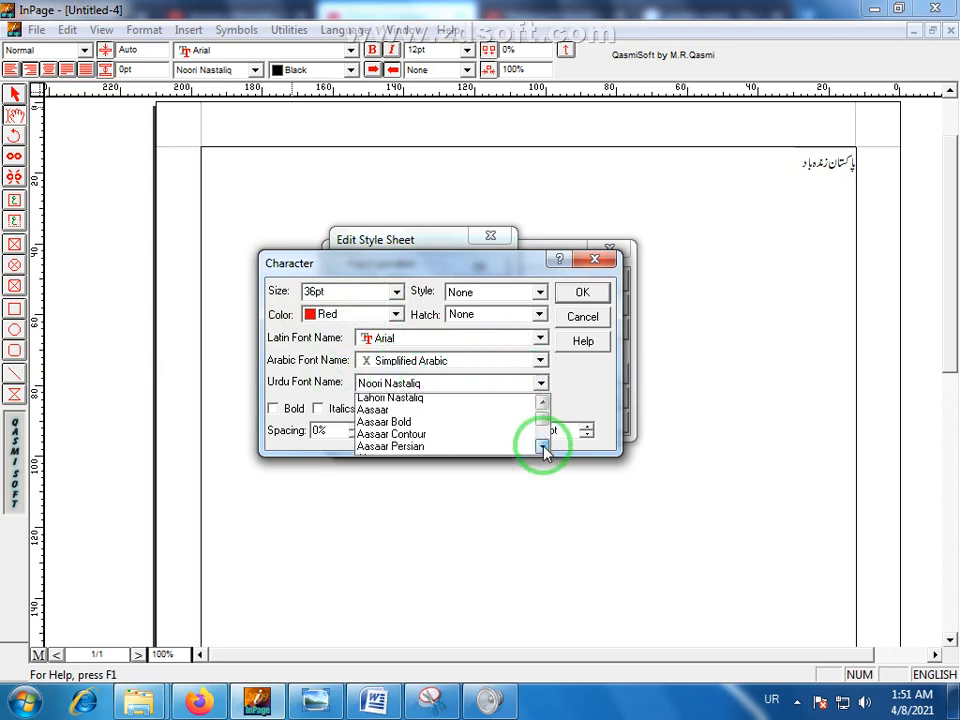
pyautogui.click(542, 447)
pyautogui.click(542, 447)
pyautogui.click(542, 447)
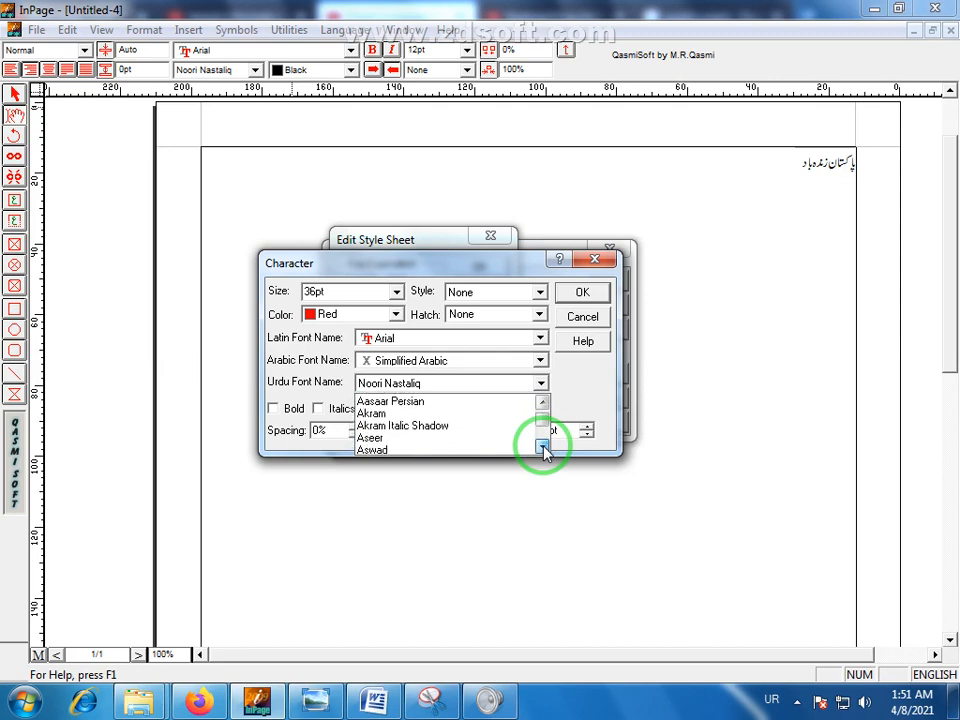
pyautogui.click(352, 414)
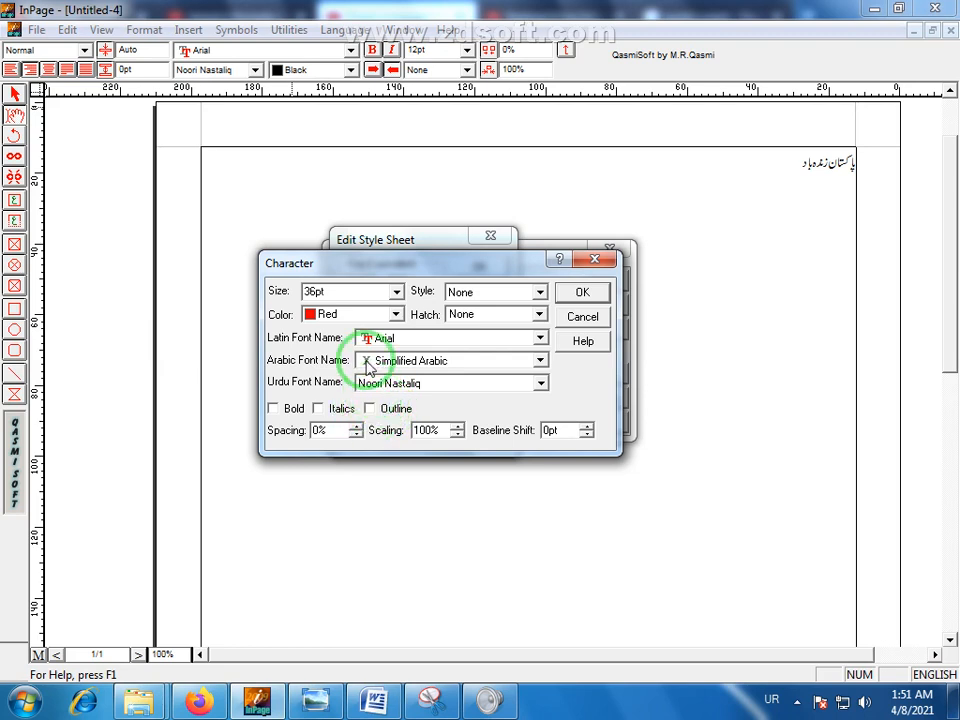
pyautogui.click(389, 383)
pyautogui.click(381, 418)
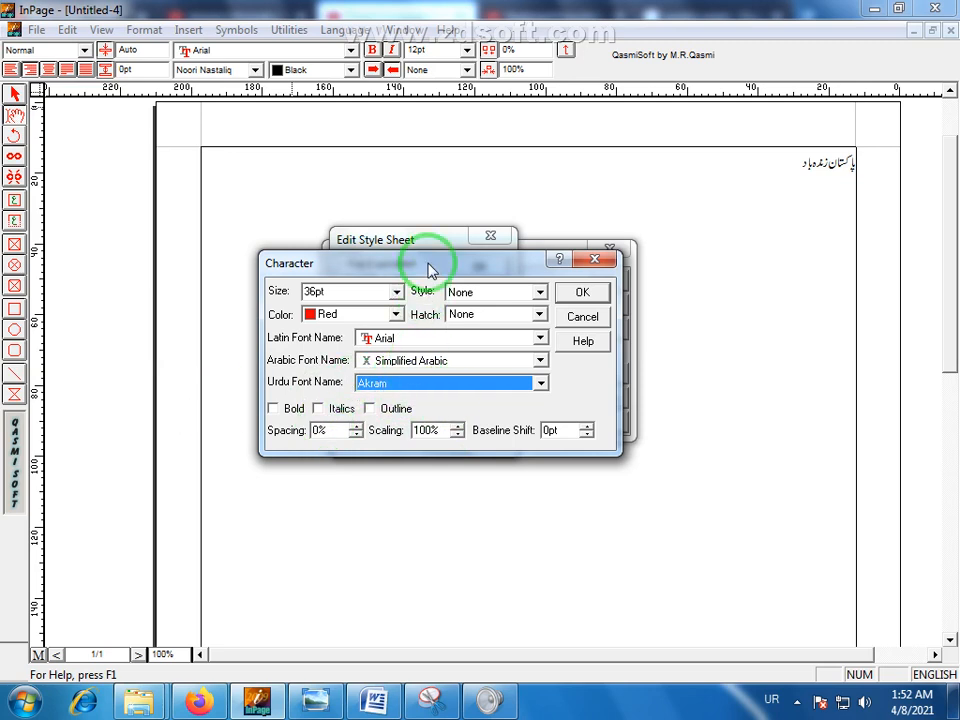
# - Accept the character settings, save the style sheet 123 and close the style sheet definitions
pyautogui.moveTo(428, 265); pyautogui.dragTo(425, 275)
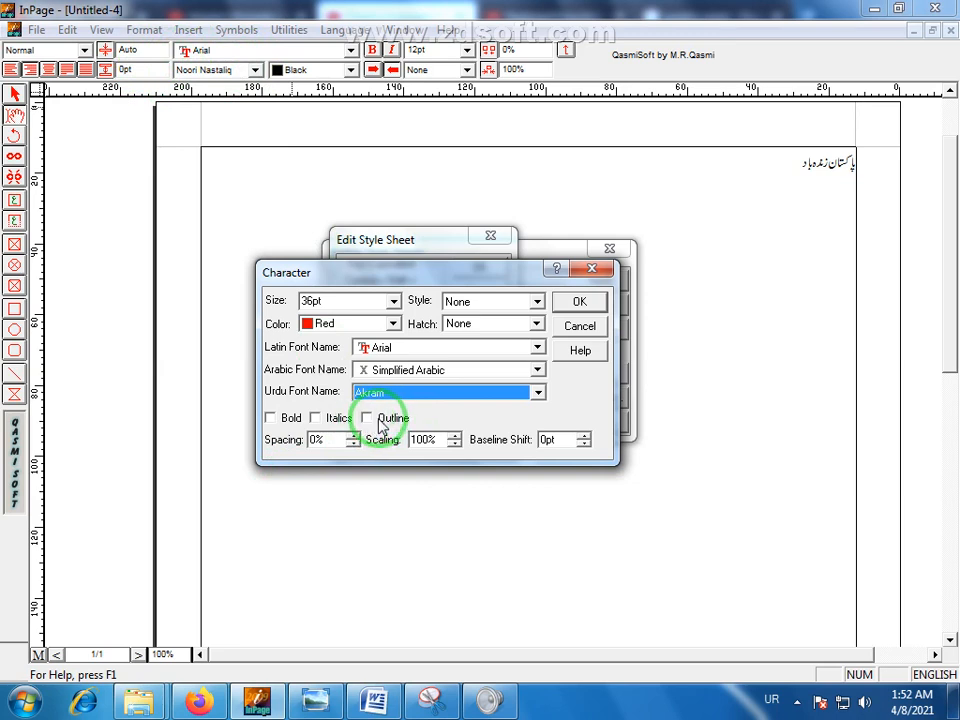
pyautogui.moveTo(456, 273); pyautogui.dragTo(429, 278)
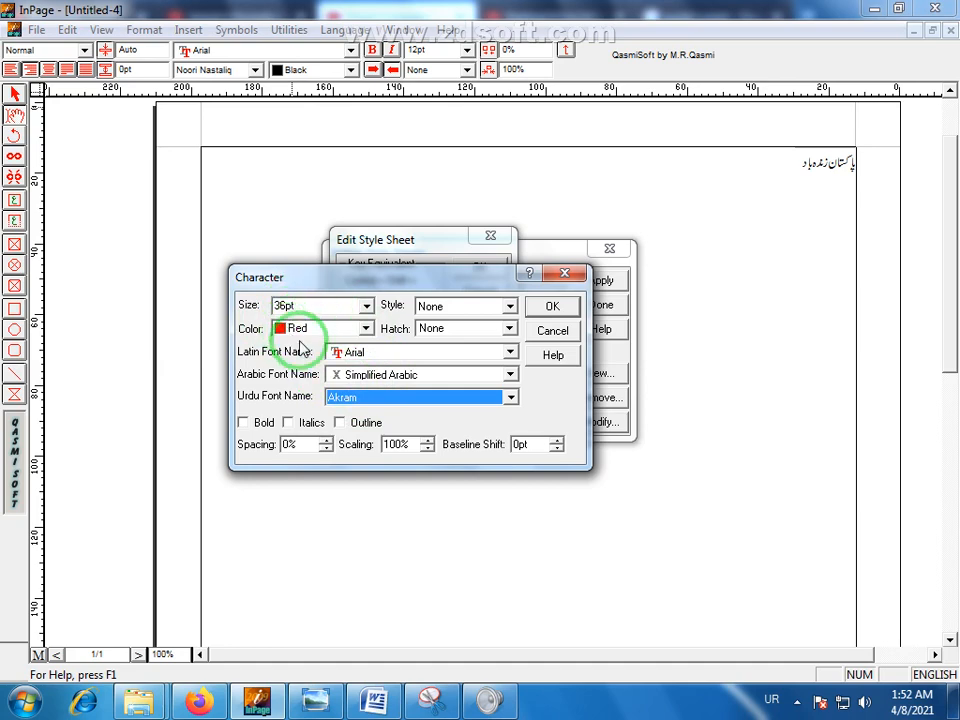
pyautogui.click(550, 308)
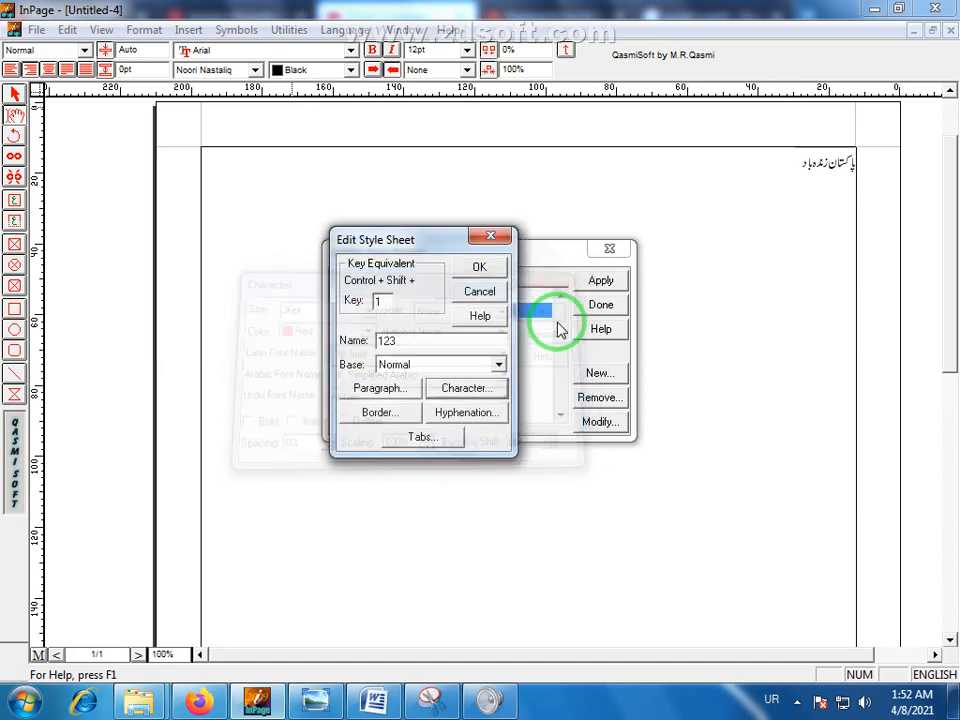
pyautogui.click(481, 270)
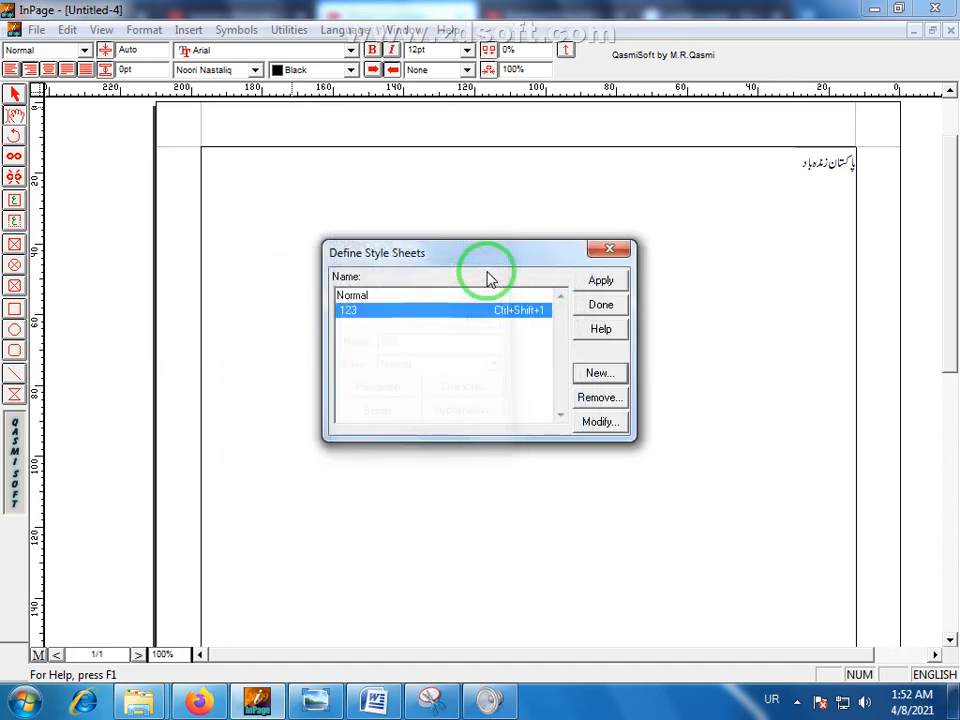
pyautogui.click(609, 250)
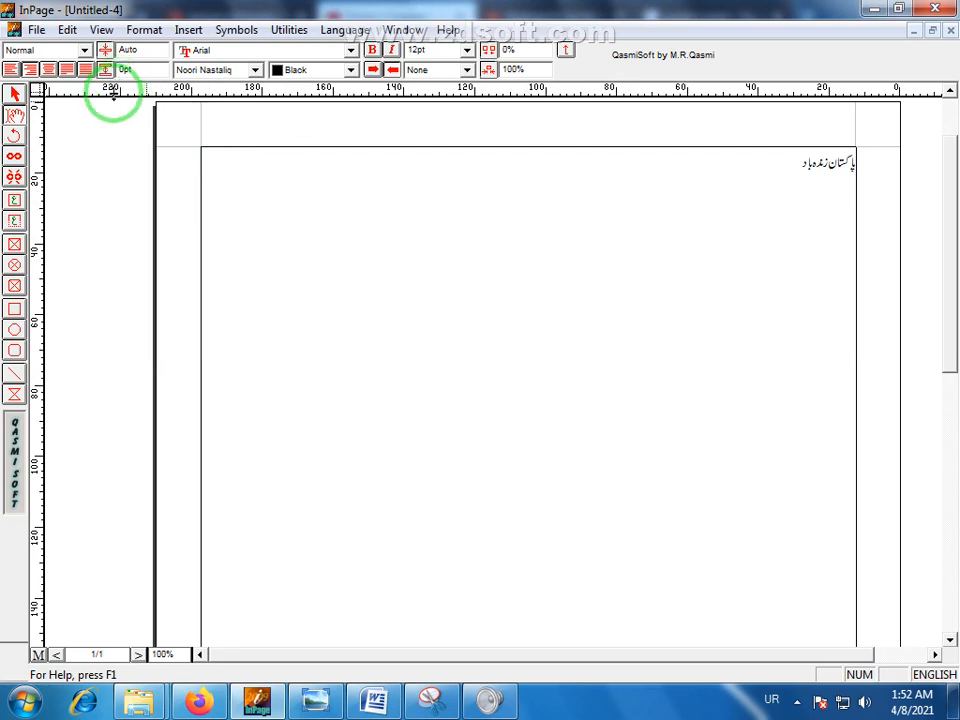
# - Switch the typing language to Urdu and enter "پاکستان زندہ باد" on two new lines, first in Normal, the second in style 123
pyautogui.click(84, 50)
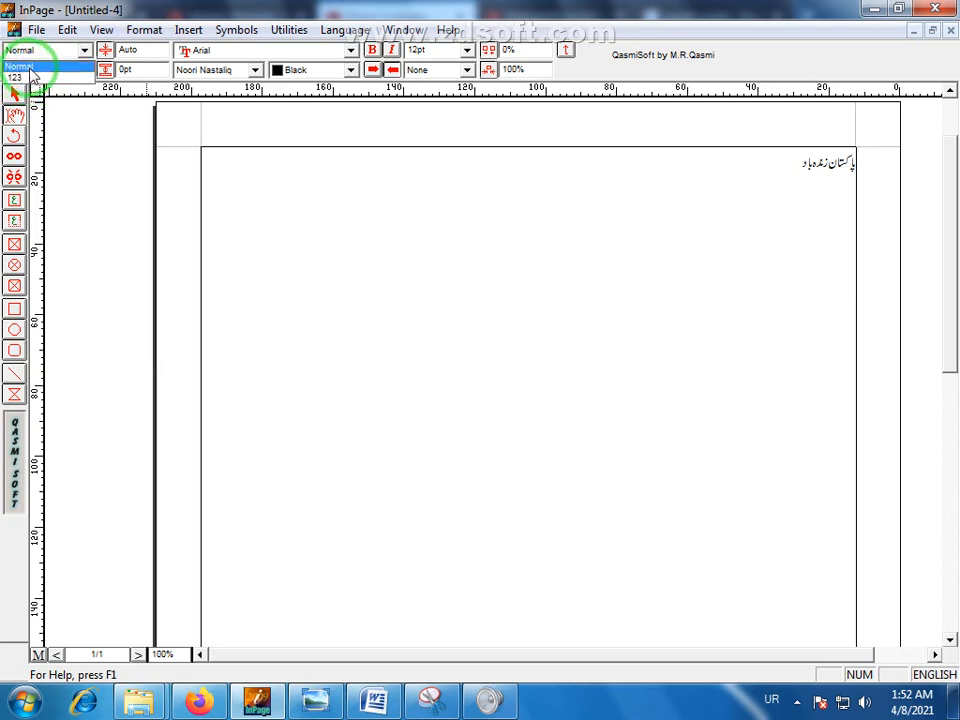
pyautogui.click(686, 209)
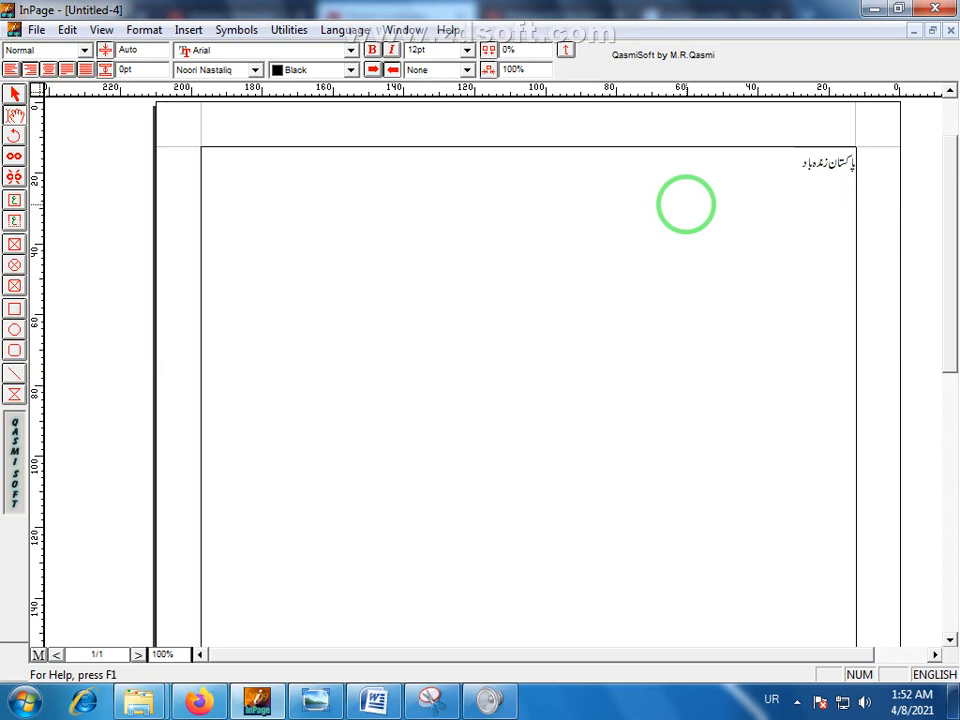
pyautogui.click(936, 675)
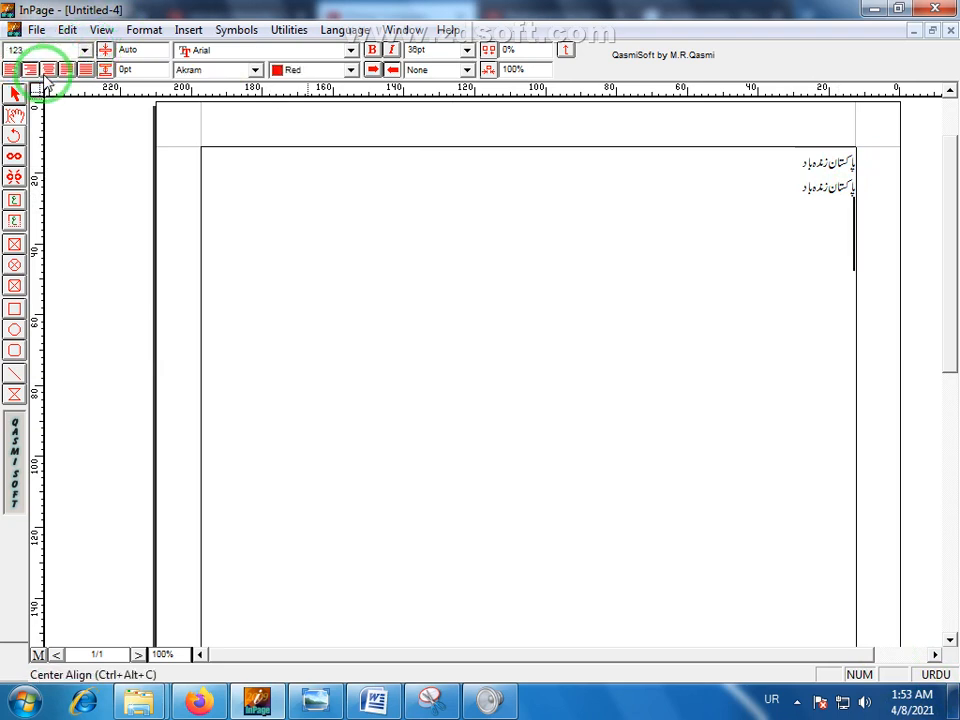
pyautogui.write('پاکستان زندہ باد')
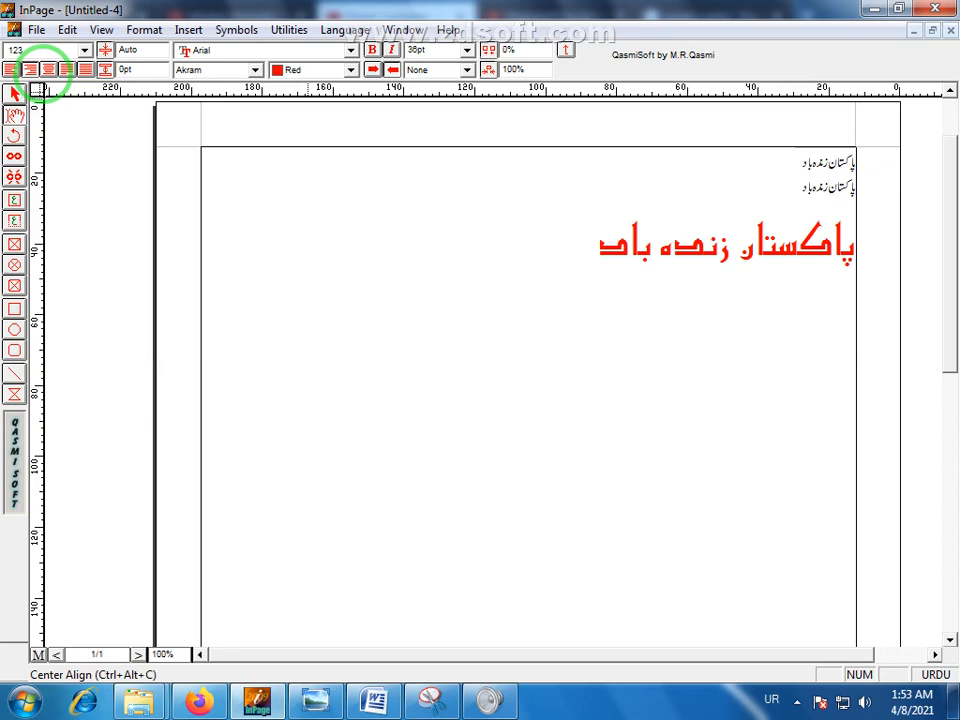
# - Return to the Normal style on a new line and enter "فیصل آباد" followed by a line break
pyautogui.click(85, 49)
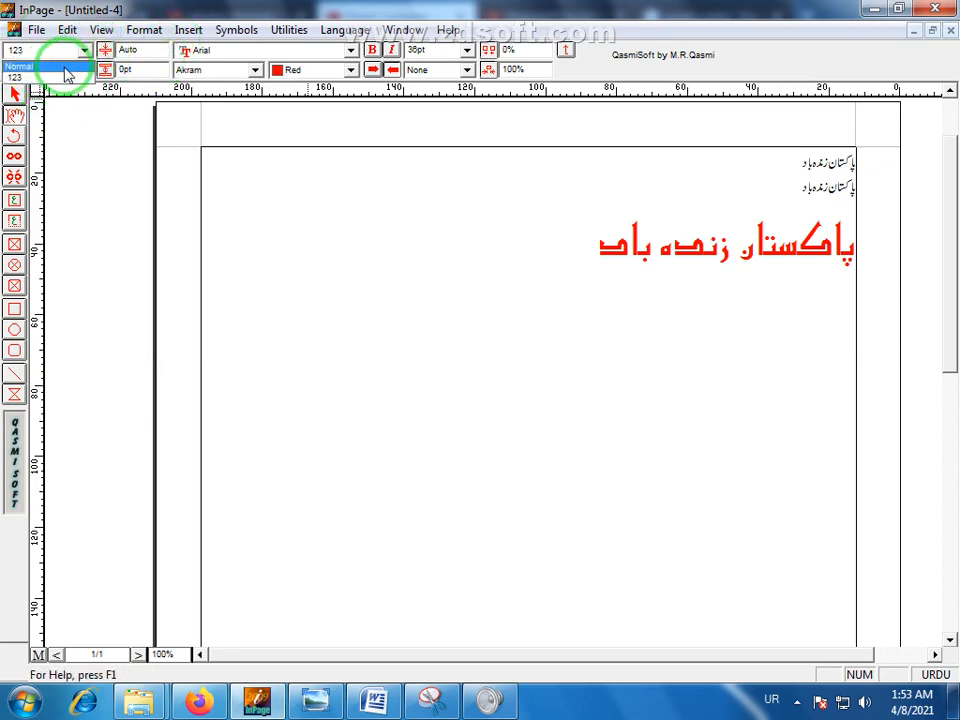
pyautogui.click(64, 67)
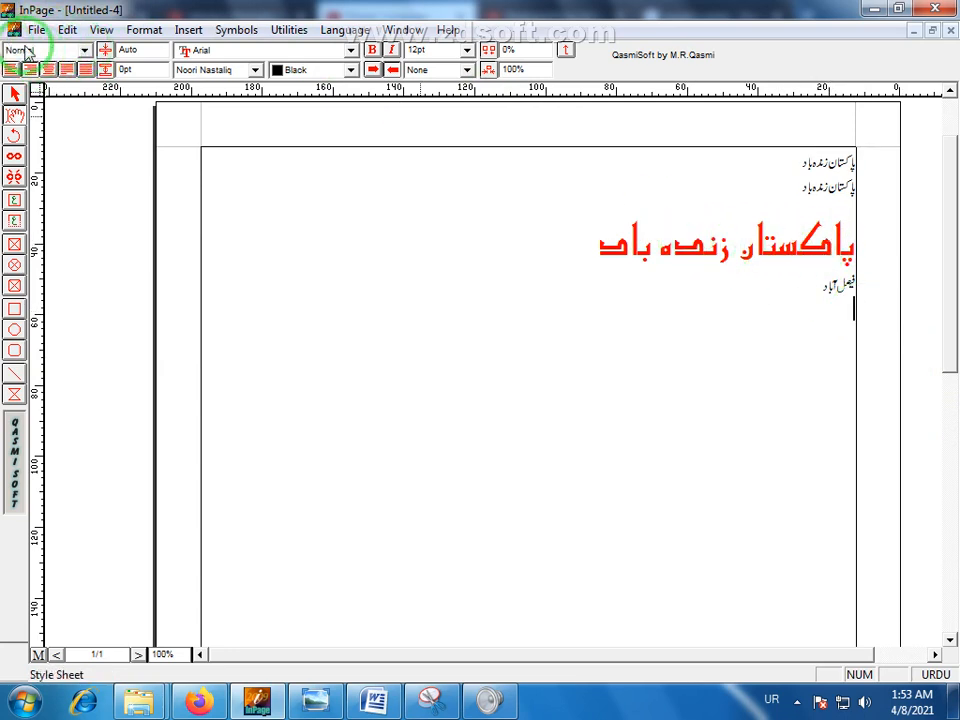
pyautogui.click(80, 52)
pyautogui.click(842, 321)
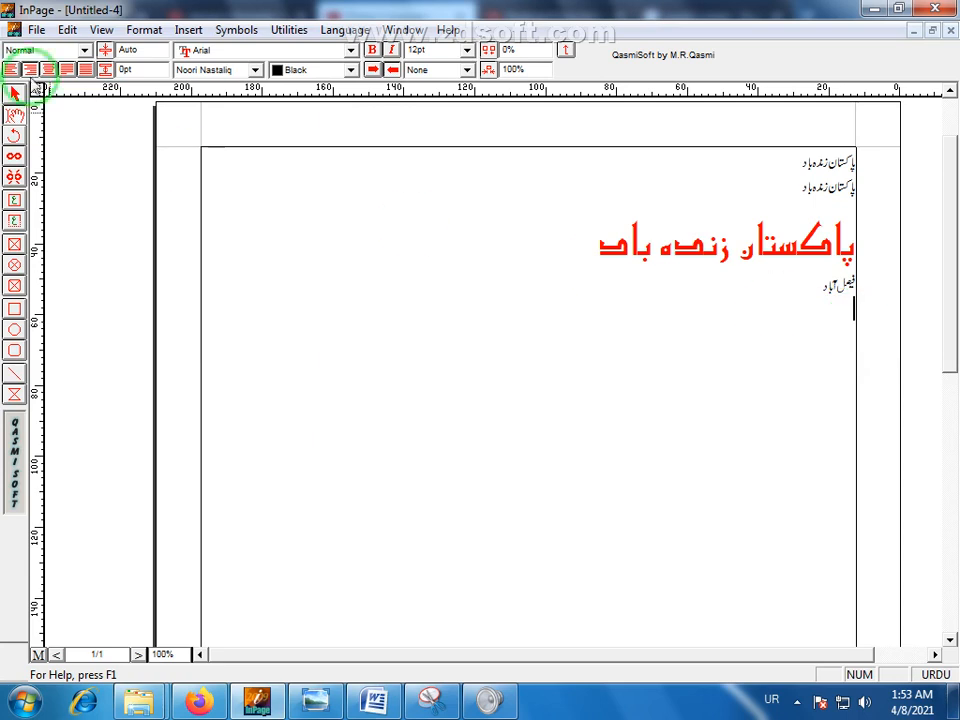
# - Apply the style sheet 123 to the empty last line and enter "فیصل آباد"
pyautogui.click(85, 50)
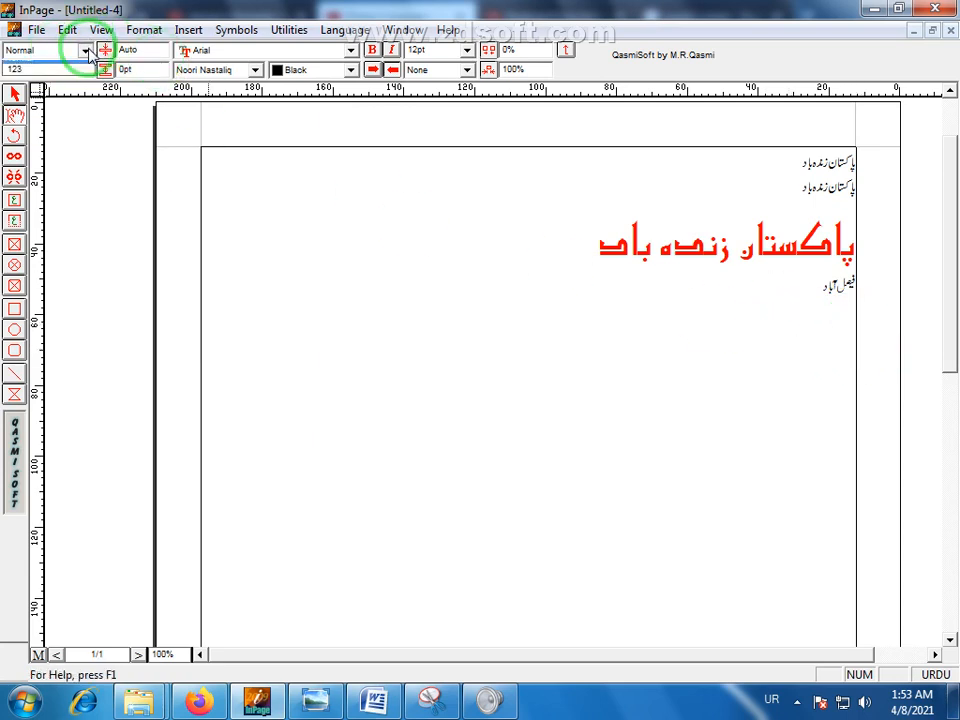
pyautogui.click(77, 78)
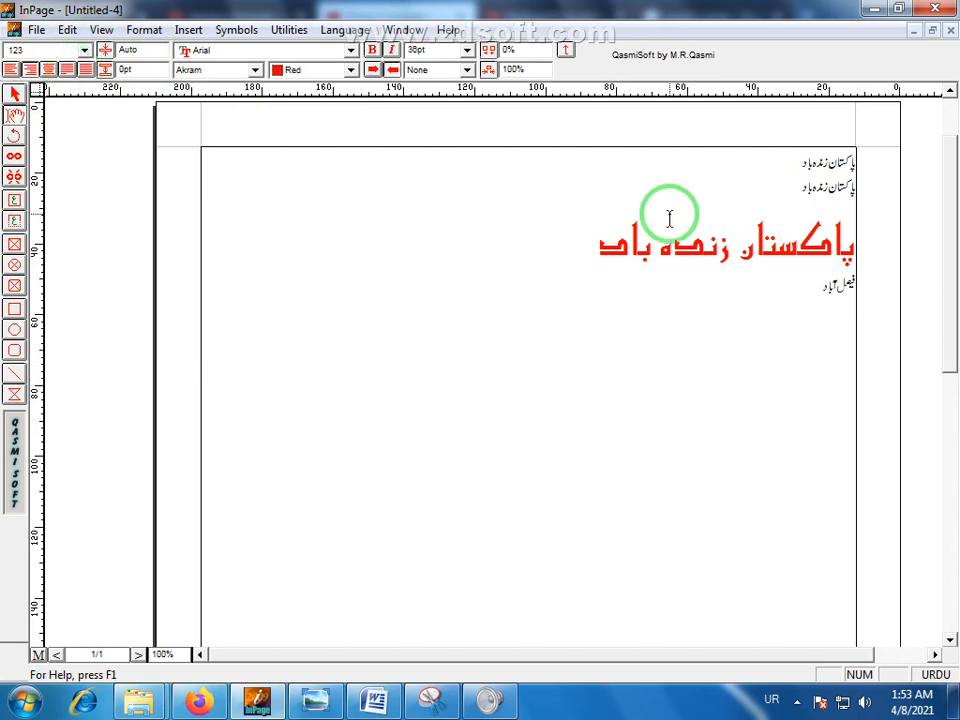
pyautogui.write('فیصل آباد')
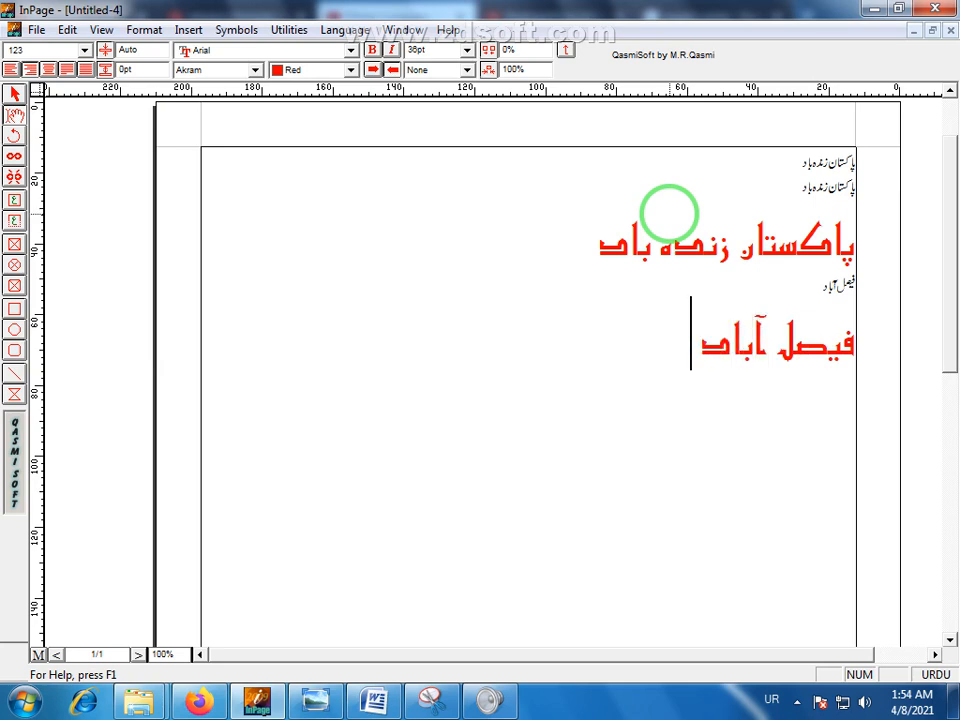
# - Switch to the open document 123.inp and maximize its window
pyautogui.click(140, 30)
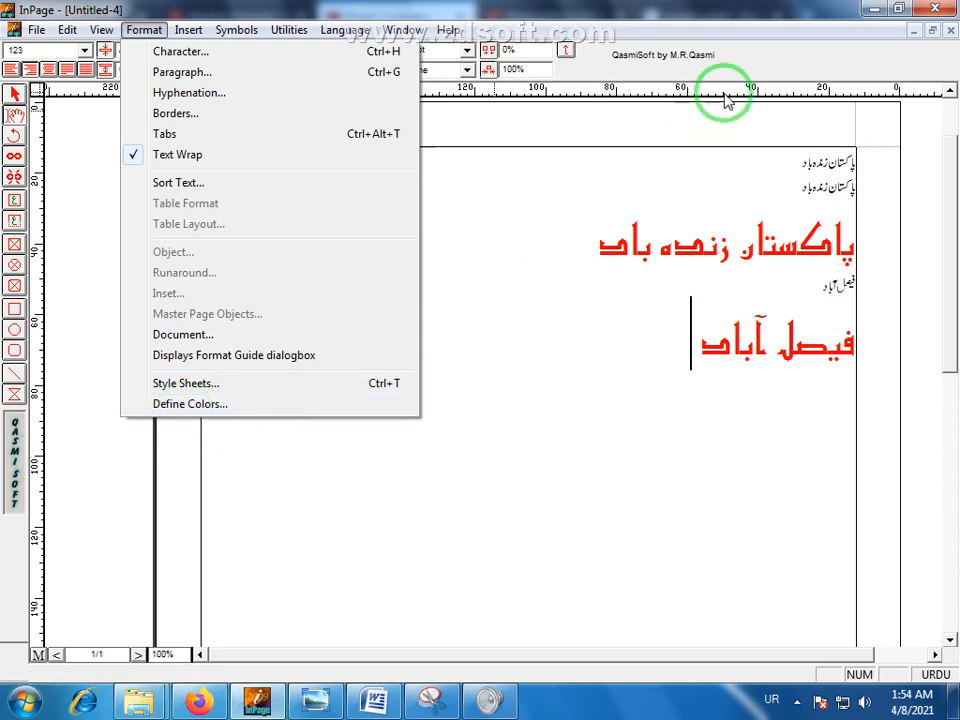
pyautogui.click(925, 45)
pyautogui.click(930, 36)
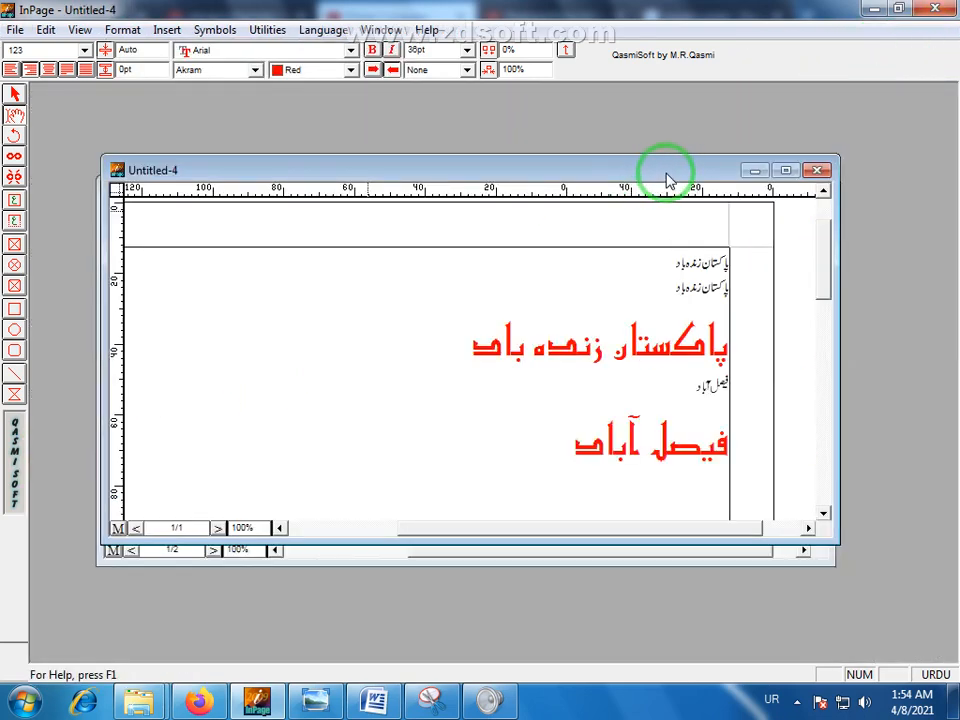
pyautogui.moveTo(668, 182); pyautogui.dragTo(643, 251)
pyautogui.click(643, 192)
pyautogui.doubleClick(653, 190)
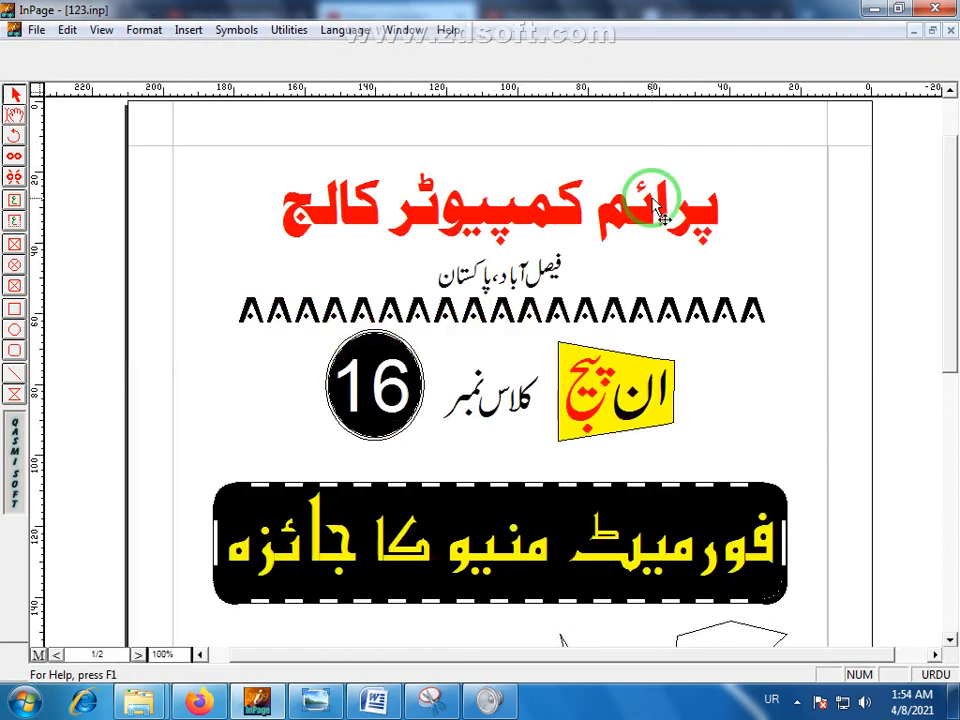
pyautogui.click(15, 114)
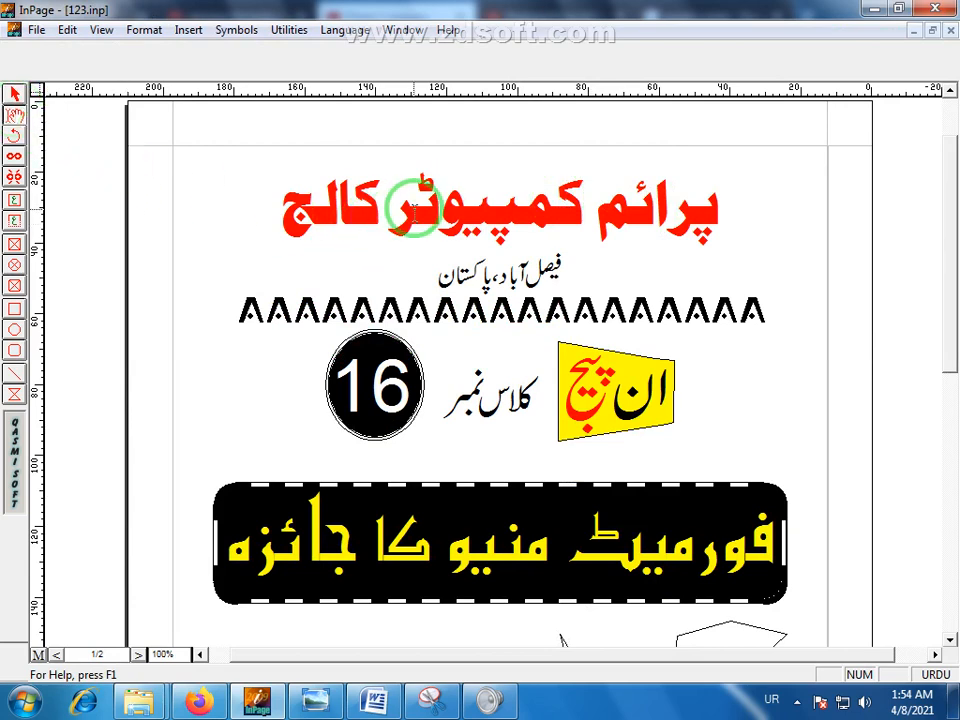
pyautogui.click(413, 208)
pyautogui.moveTo(279, 204); pyautogui.dragTo(718, 199)
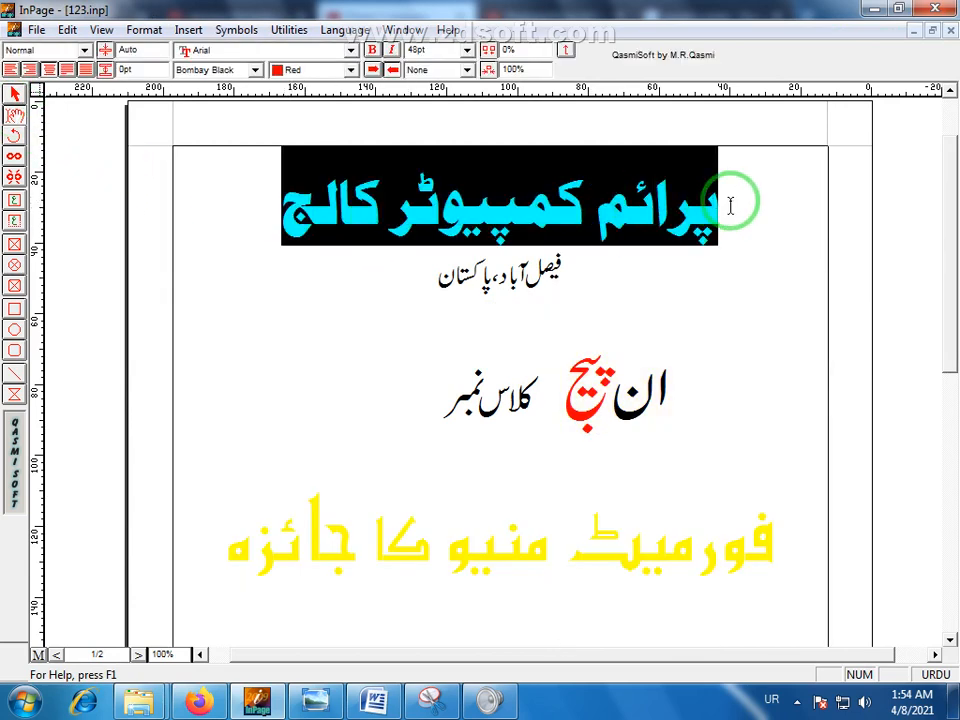
pyautogui.click(15, 94)
pyautogui.click(477, 214)
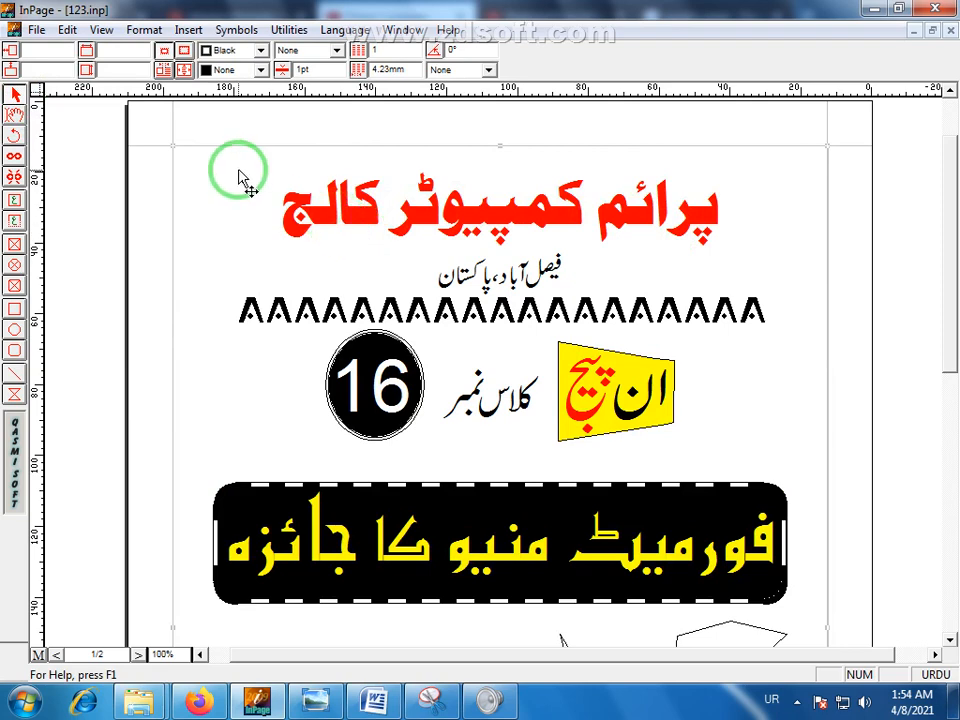
# - Change the text colour of the heading "پرائم کمپیوٹر کالج" to Green
pyautogui.click(20, 119)
pyautogui.moveTo(283, 219); pyautogui.dragTo(722, 238)
pyautogui.click(350, 70)
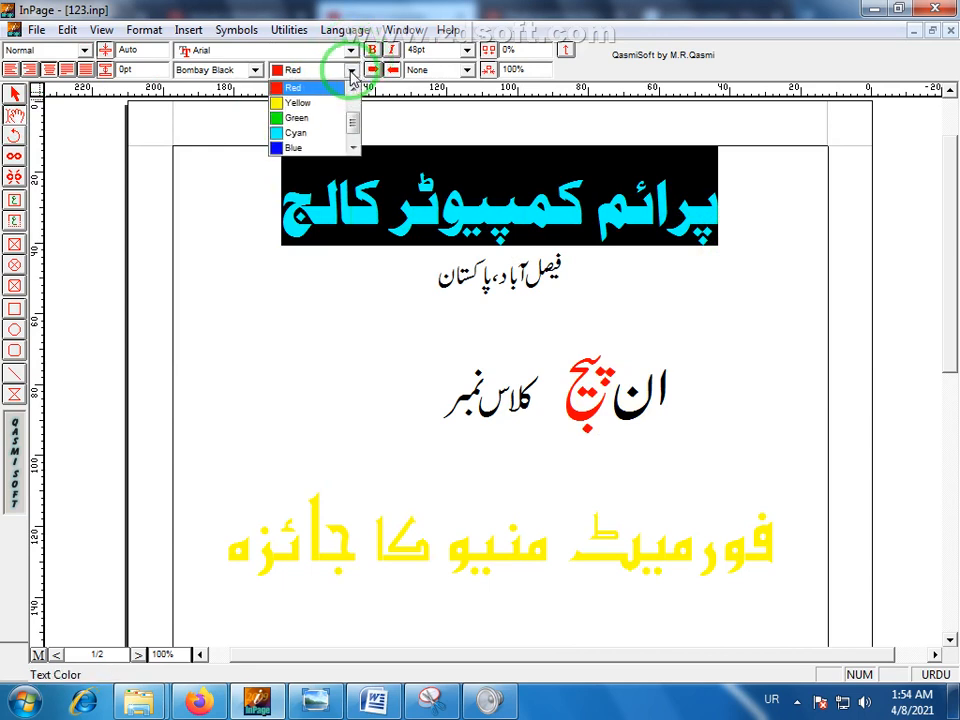
pyautogui.click(311, 120)
pyautogui.click(242, 250)
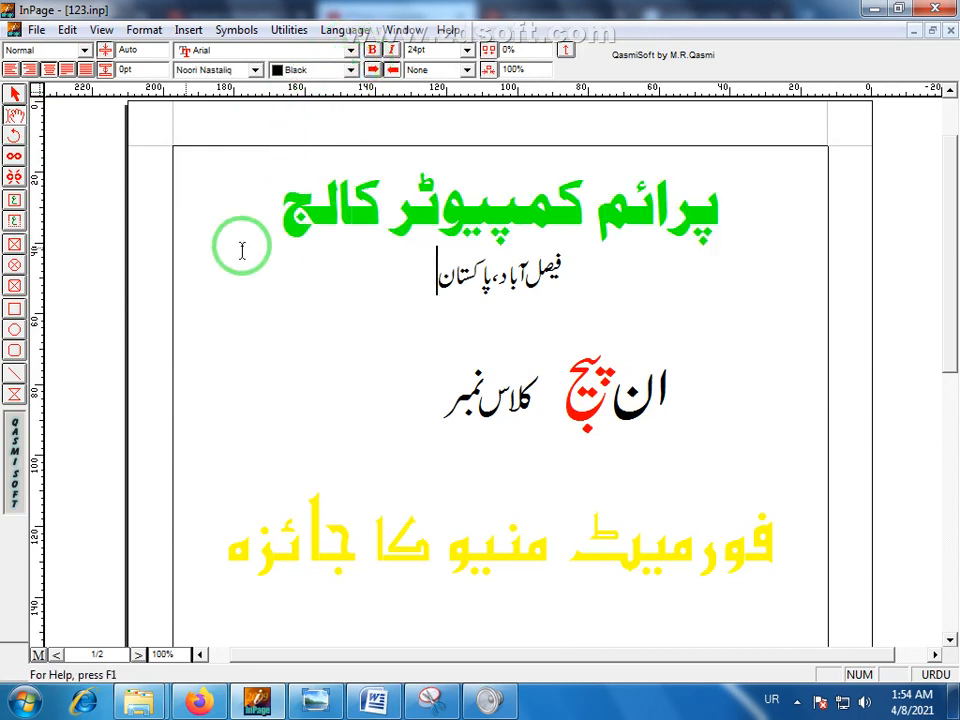
pyautogui.moveTo(268, 208); pyautogui.dragTo(750, 236)
pyautogui.click(748, 237)
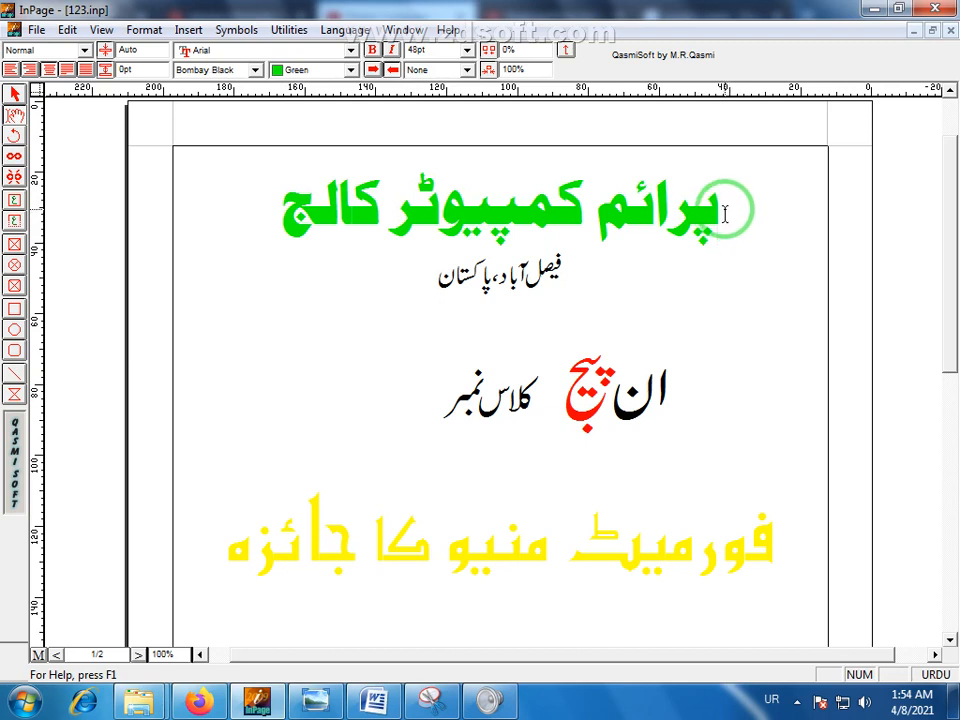
pyautogui.moveTo(725, 213); pyautogui.dragTo(251, 219)
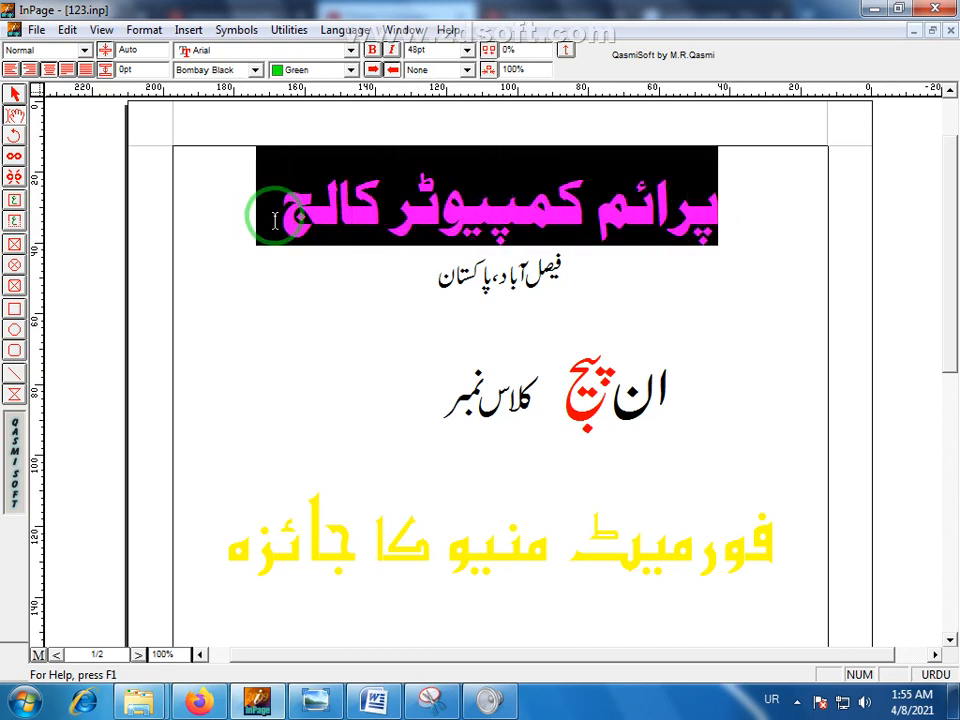
pyautogui.click(281, 229)
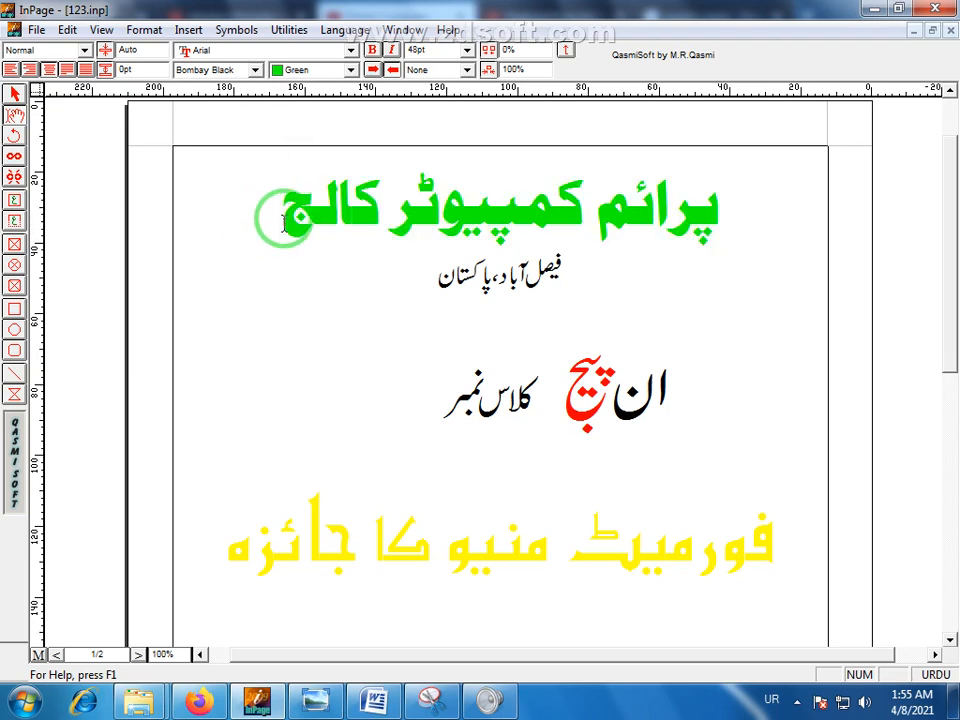
pyautogui.moveTo(283, 222); pyautogui.dragTo(256, 219)
pyautogui.click(256, 219)
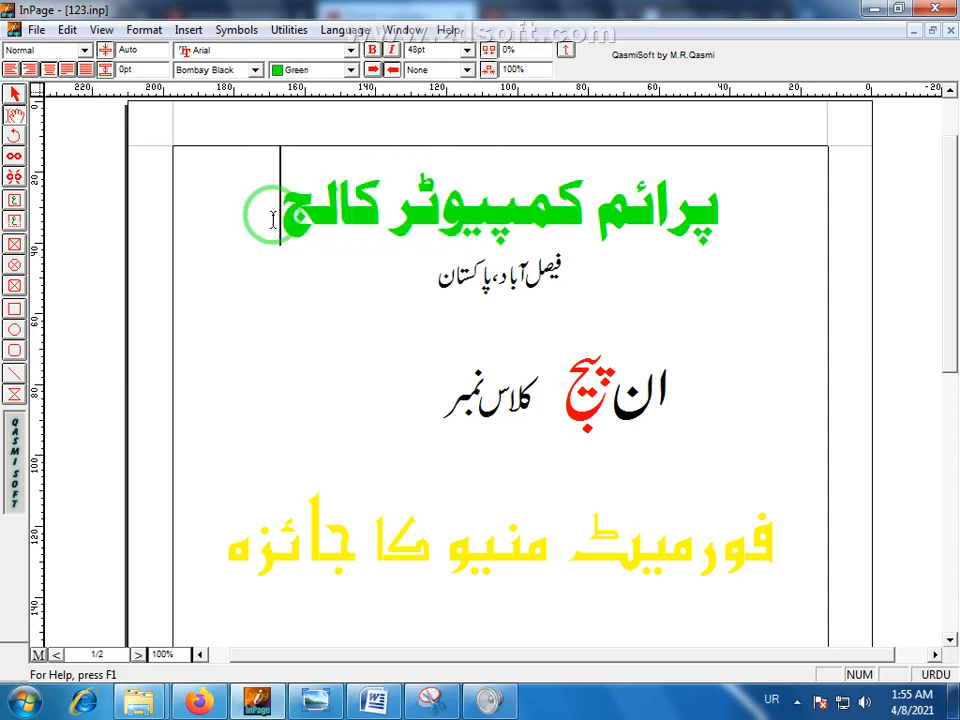
pyautogui.click(422, 236)
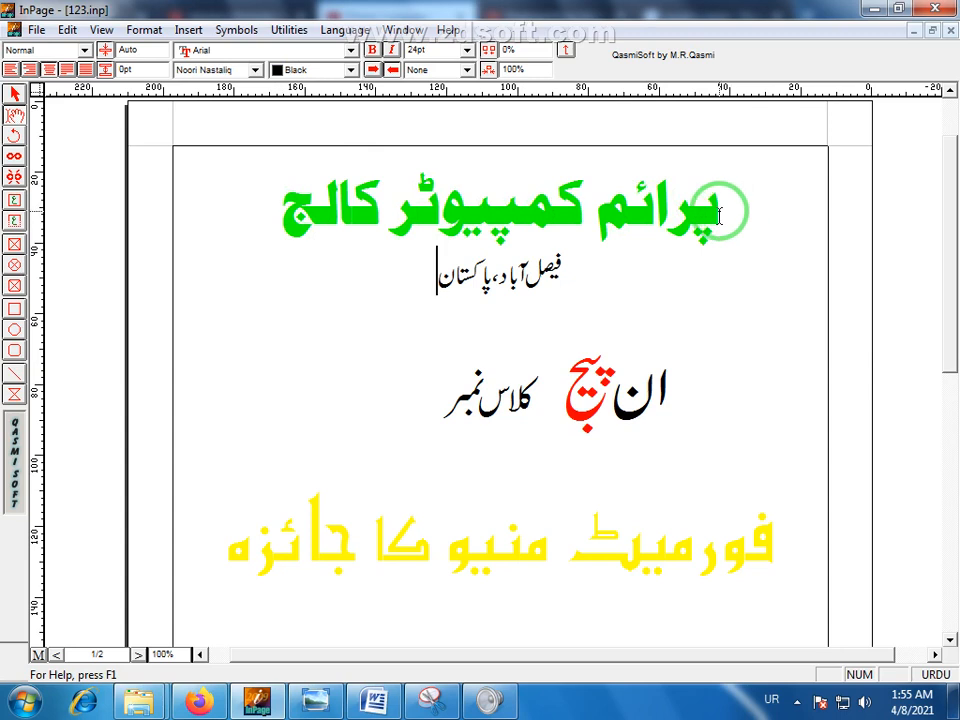
pyautogui.moveTo(718, 208); pyautogui.dragTo(285, 225)
pyautogui.click(255, 217)
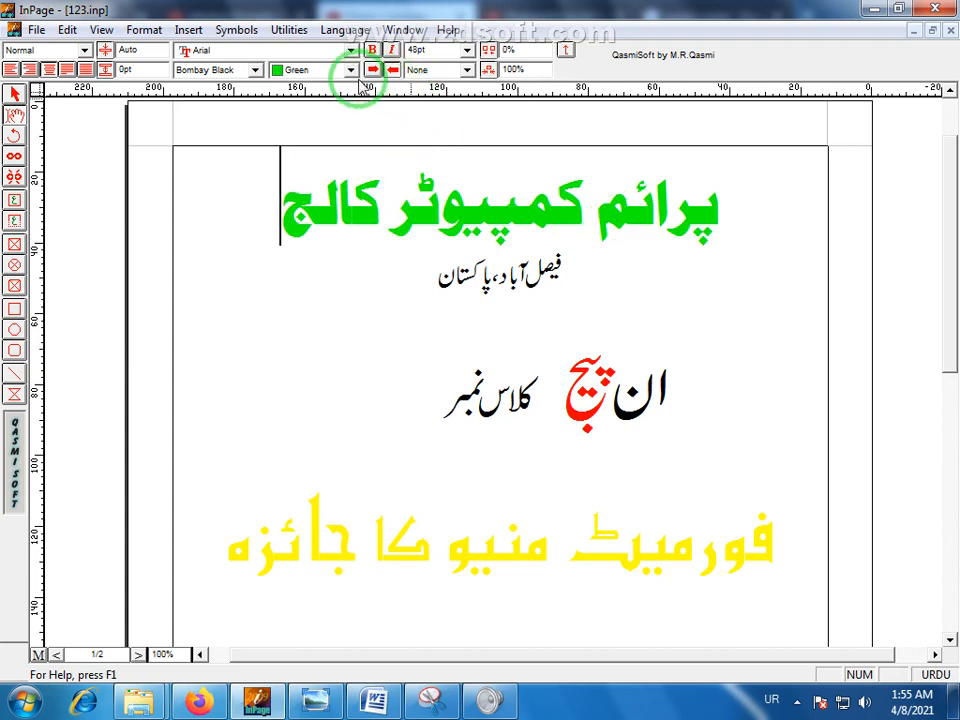
pyautogui.moveTo(270, 205); pyautogui.dragTo(739, 242)
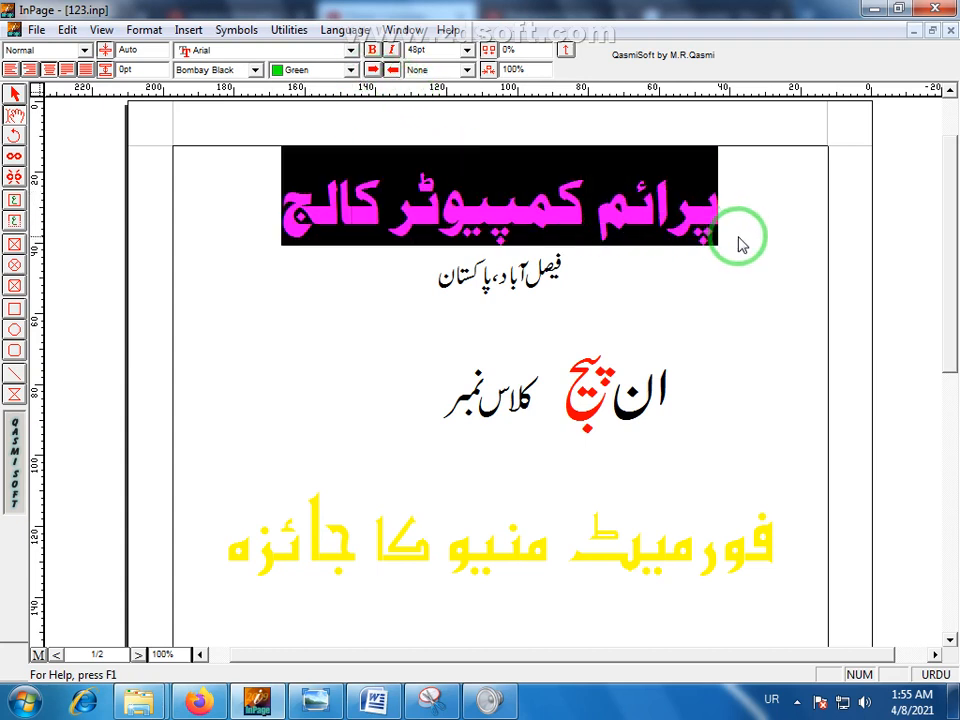
pyautogui.click(316, 220)
# - Examine the predefined text colours available for the heading "پرائم کمپیوٹر کالج"
pyautogui.click(350, 70)
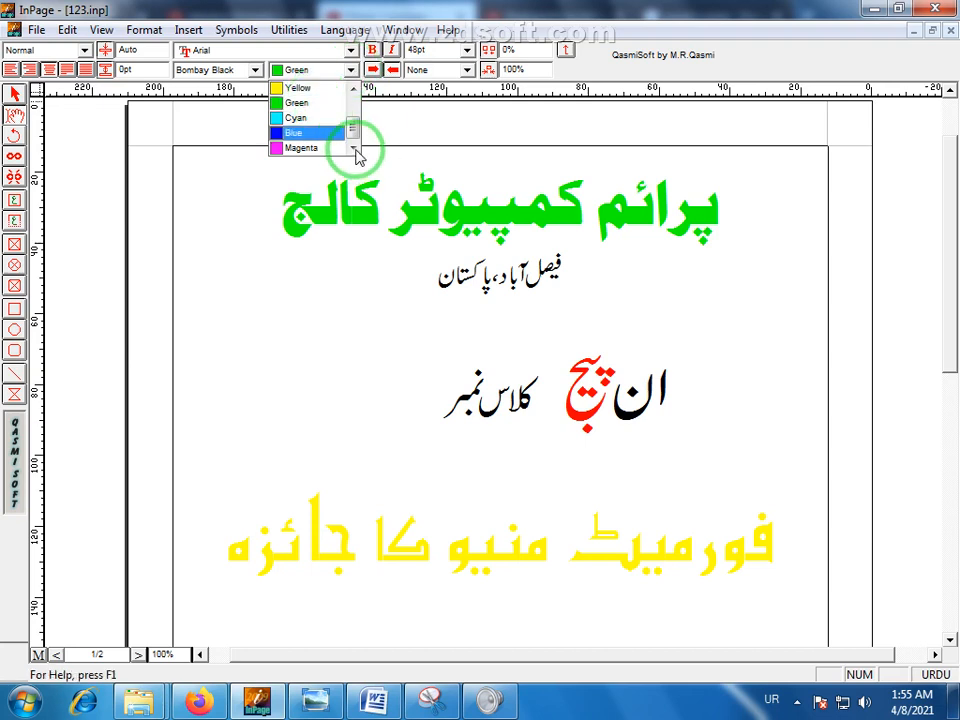
pyautogui.click(353, 91)
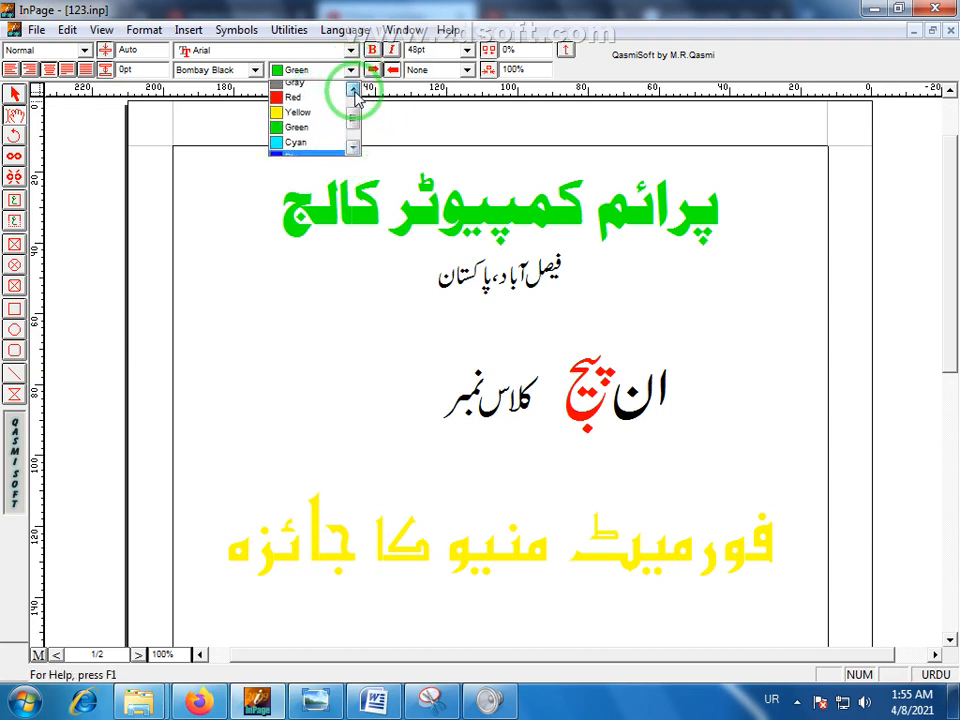
pyautogui.click(353, 147)
pyautogui.click(353, 147)
pyautogui.scroll(-1, 360, 124)
pyautogui.scroll(1, 368, 129)
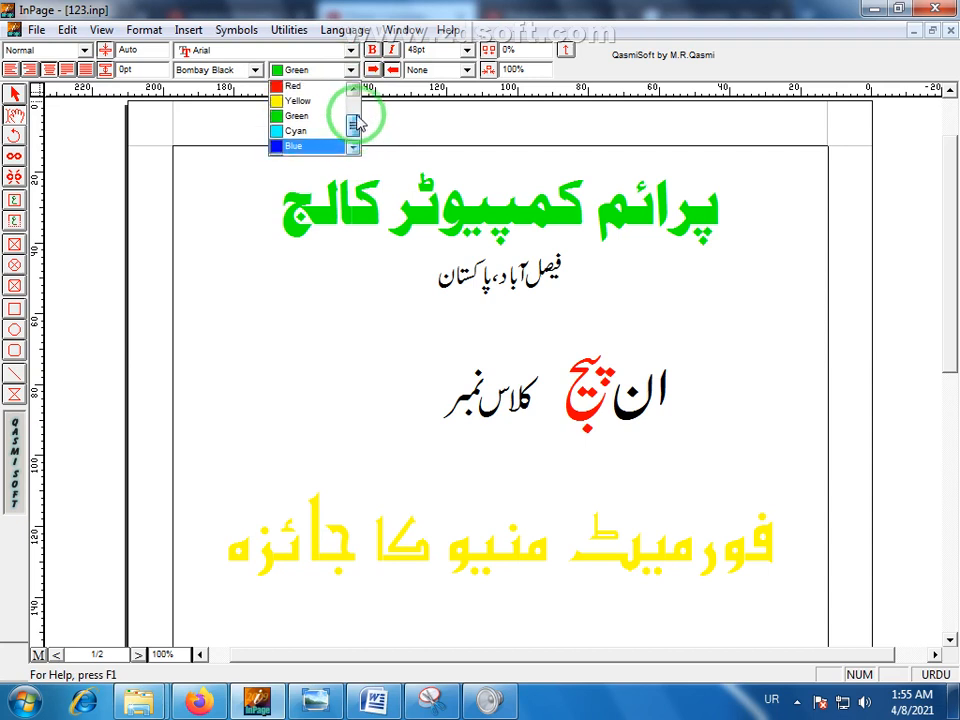
pyautogui.scroll(2, 364, 120)
pyautogui.scroll(-3, 362, 133)
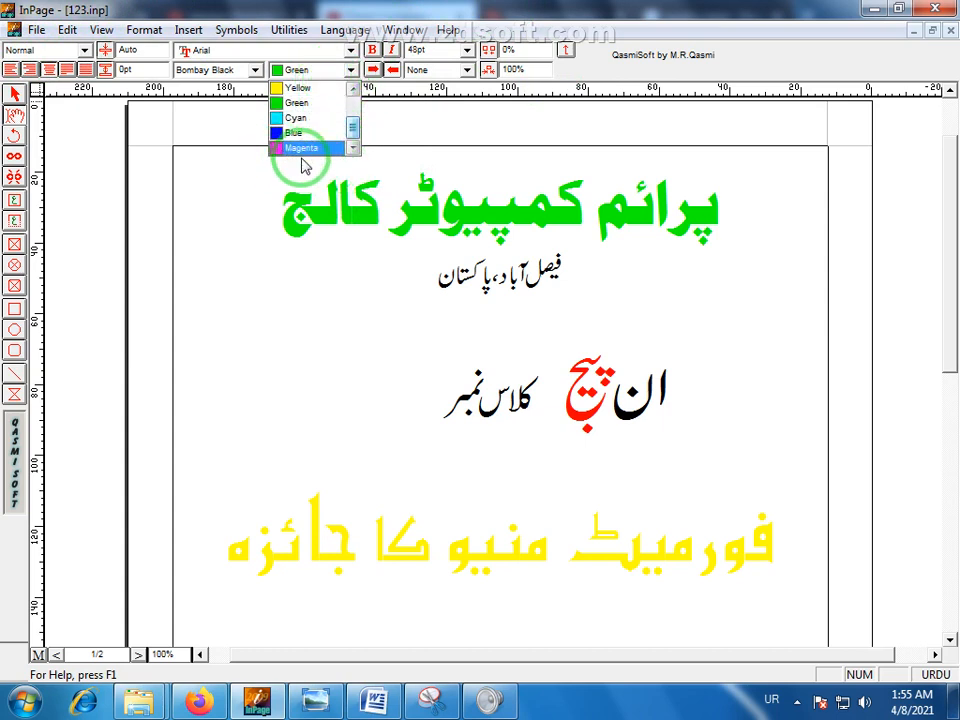
pyautogui.click(368, 8)
# - Start defining a new document colour and name it 123
pyautogui.click(143, 30)
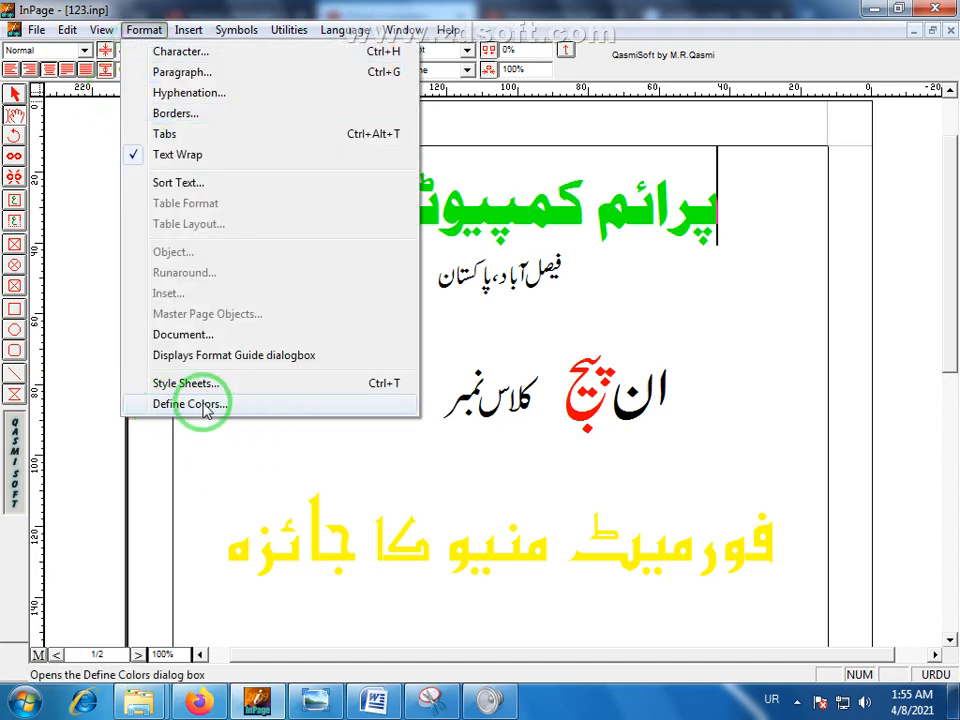
pyautogui.click(205, 405)
pyautogui.moveTo(506, 252); pyautogui.dragTo(433, 233)
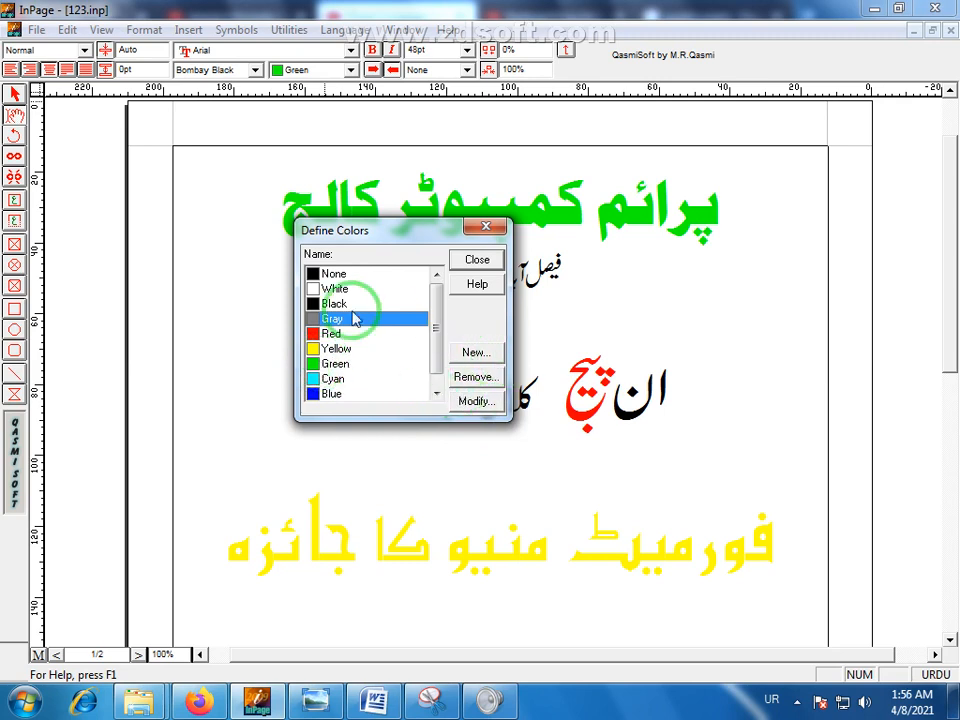
pyautogui.click(485, 358)
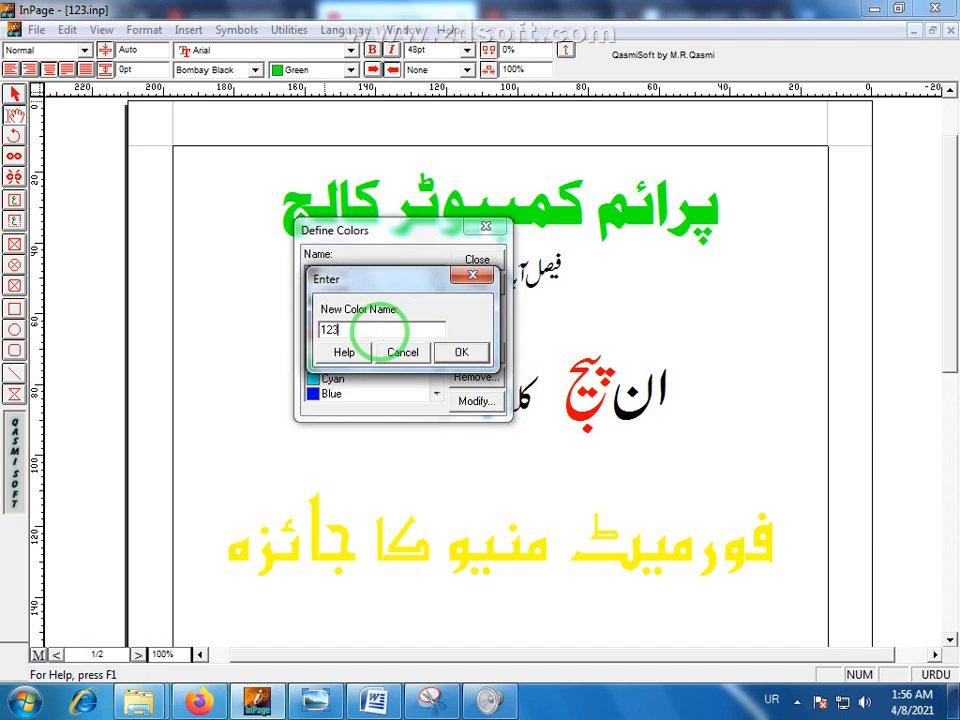
pyautogui.write('123')
pyautogui.click(459, 351)
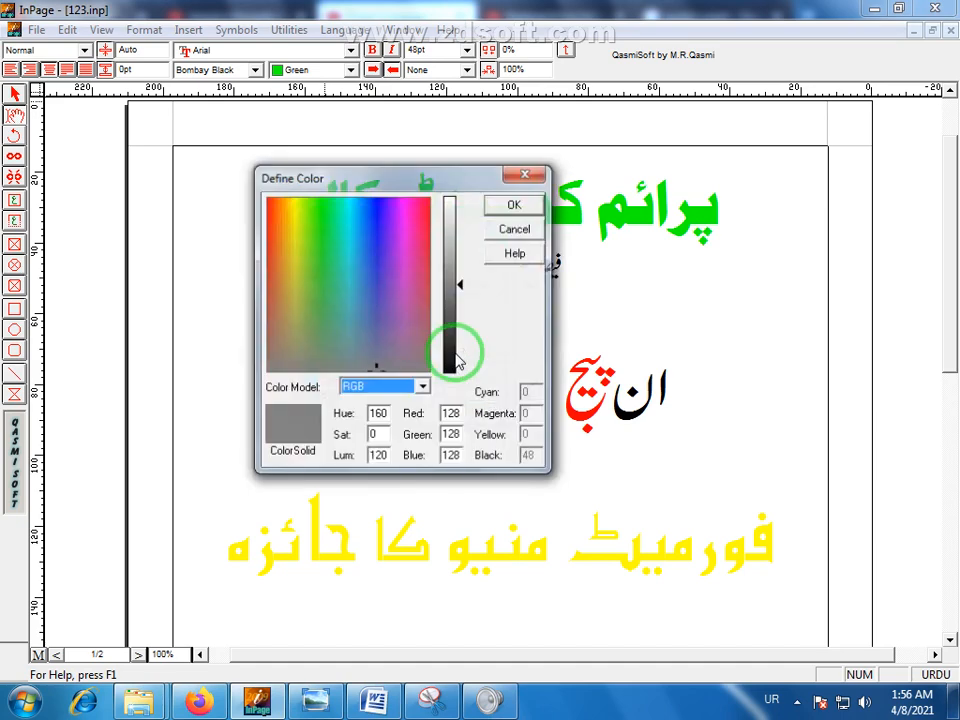
# - Set the new colour to a dark green with red 36, green 128 and blue 26, and finish the colour definitions
pyautogui.moveTo(407, 182); pyautogui.dragTo(552, 174)
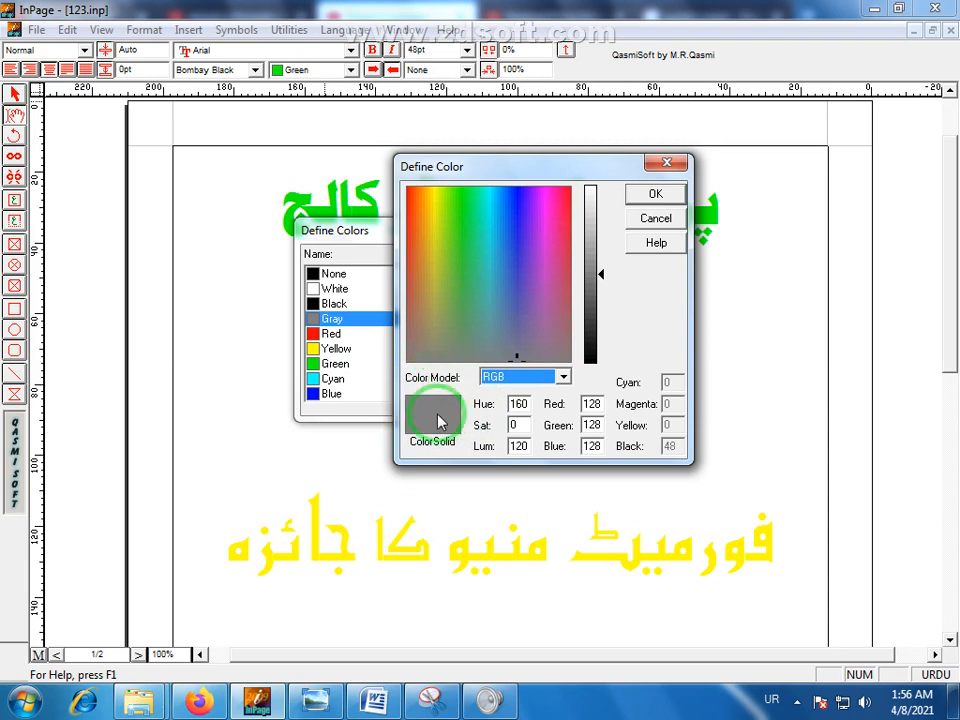
pyautogui.click(458, 245)
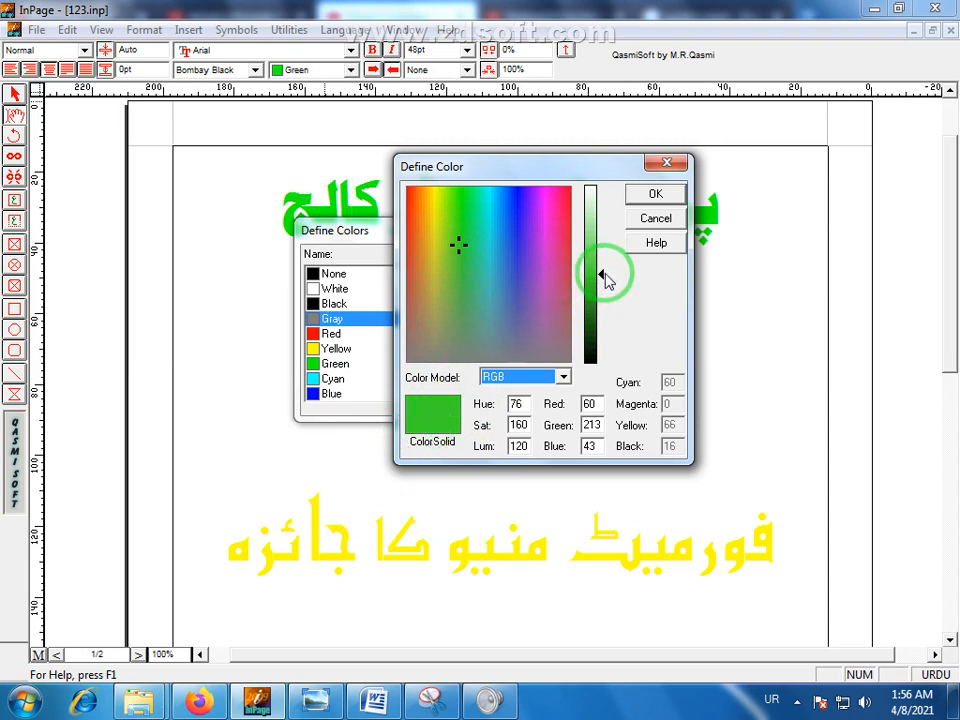
pyautogui.moveTo(603, 278)
pyautogui.mouseDown()
pyautogui.moveTo(602, 247)
pyautogui.moveTo(602, 300)
pyautogui.mouseUp()
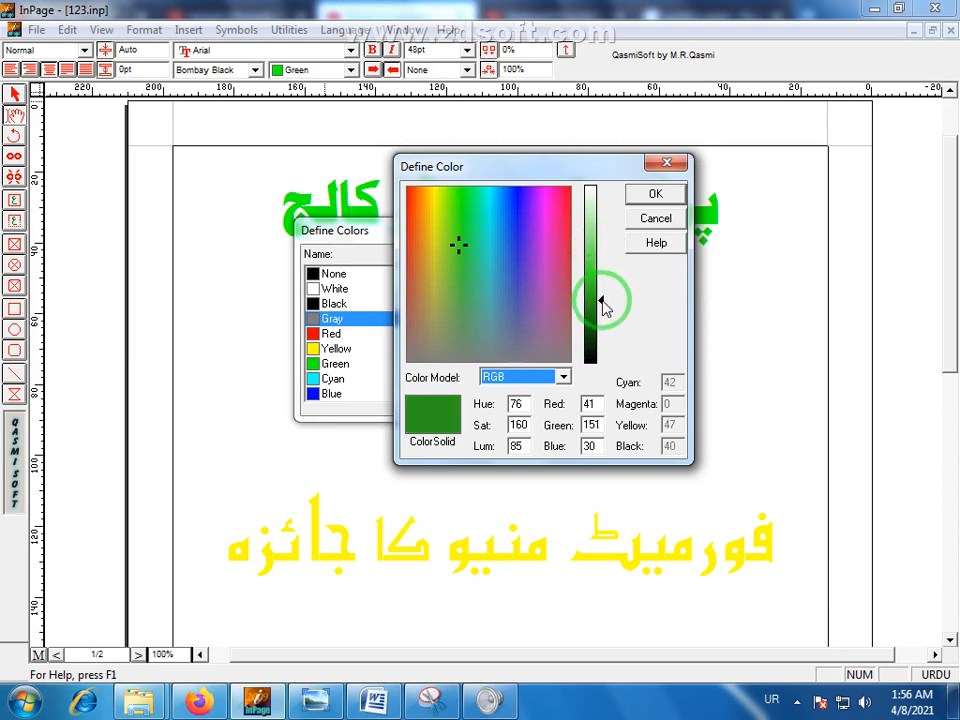
pyautogui.moveTo(602, 300); pyautogui.dragTo(600, 319)
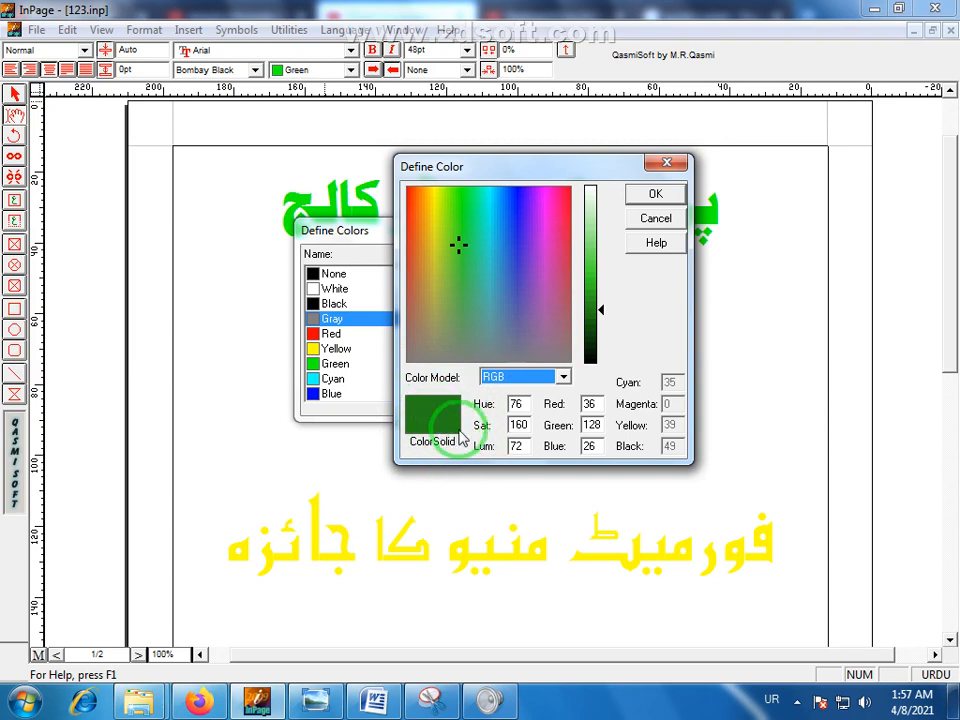
pyautogui.click(638, 193)
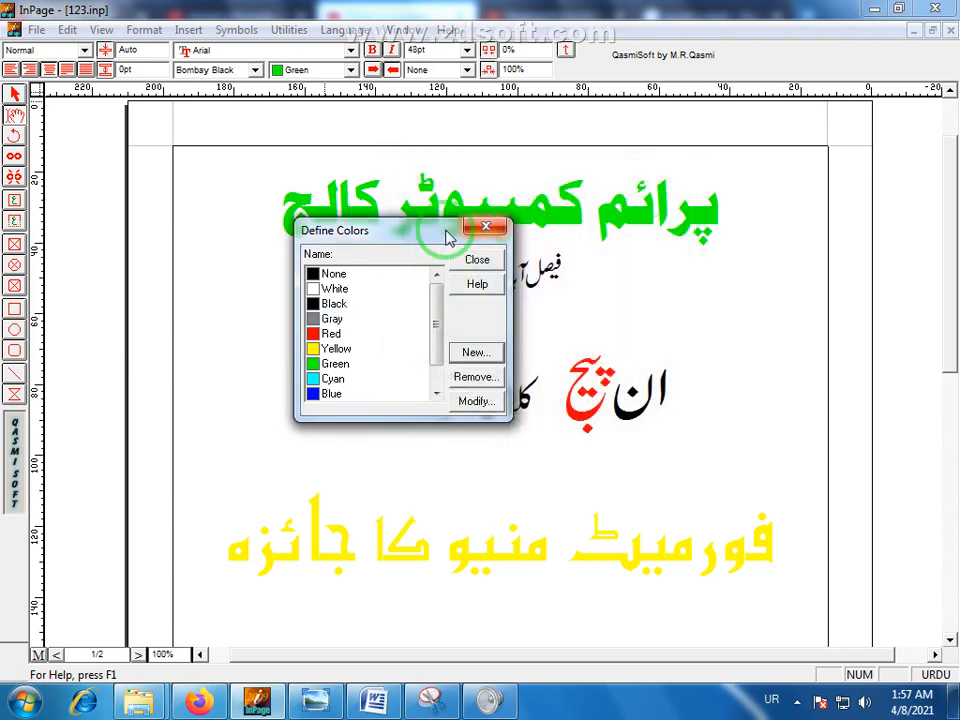
pyautogui.moveTo(416, 231); pyautogui.dragTo(353, 237)
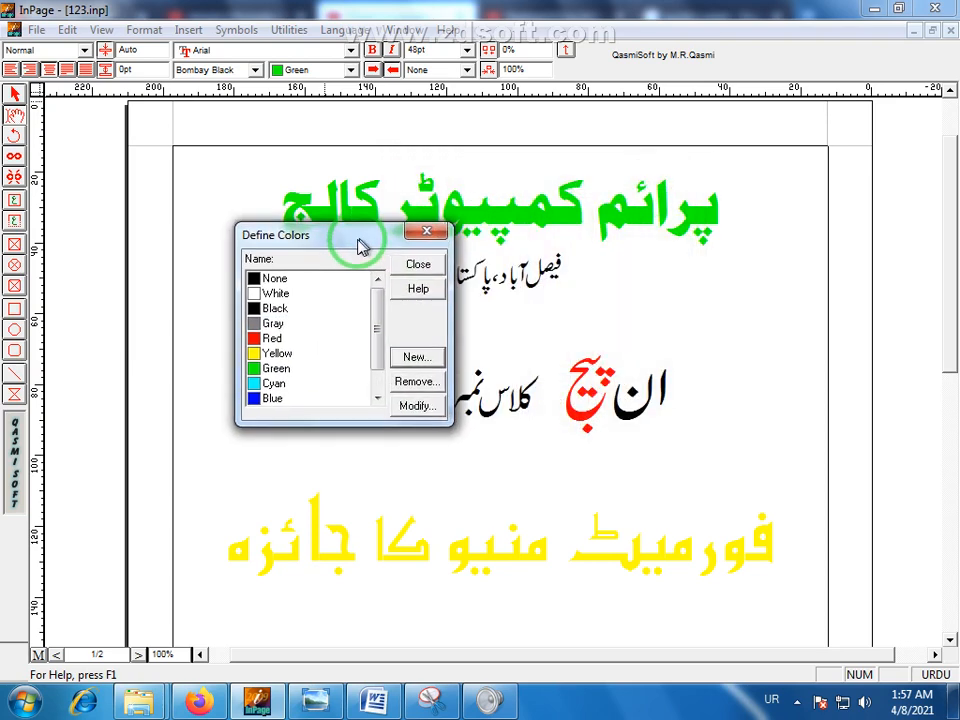
pyautogui.click(416, 265)
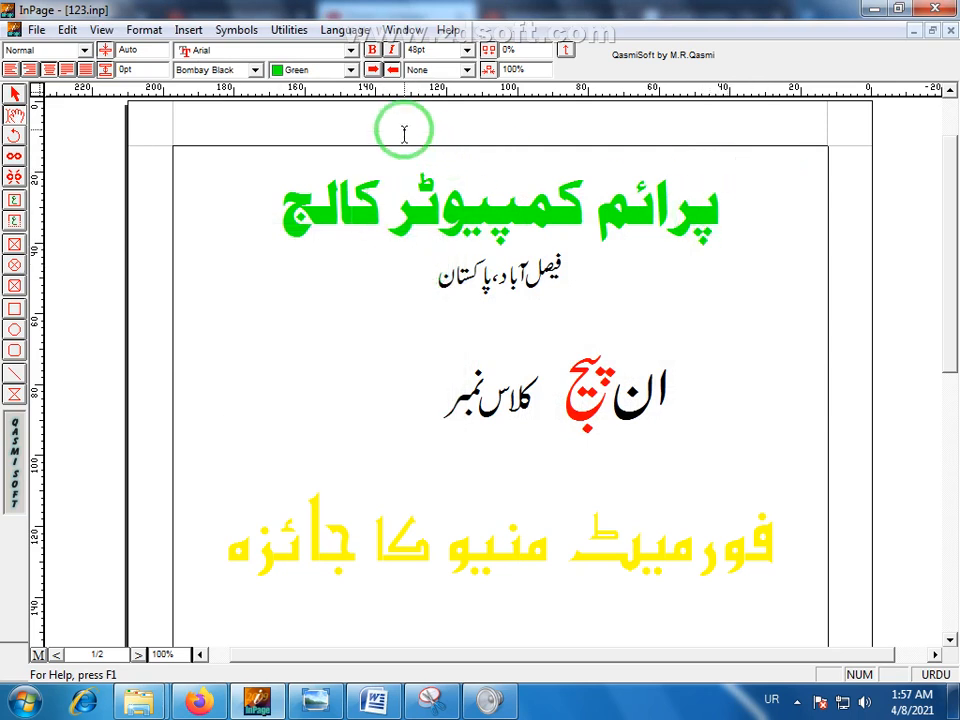
# - Apply the custom colour 123 to the heading "پرائم کمپیوٹر کالج"
pyautogui.click(351, 70)
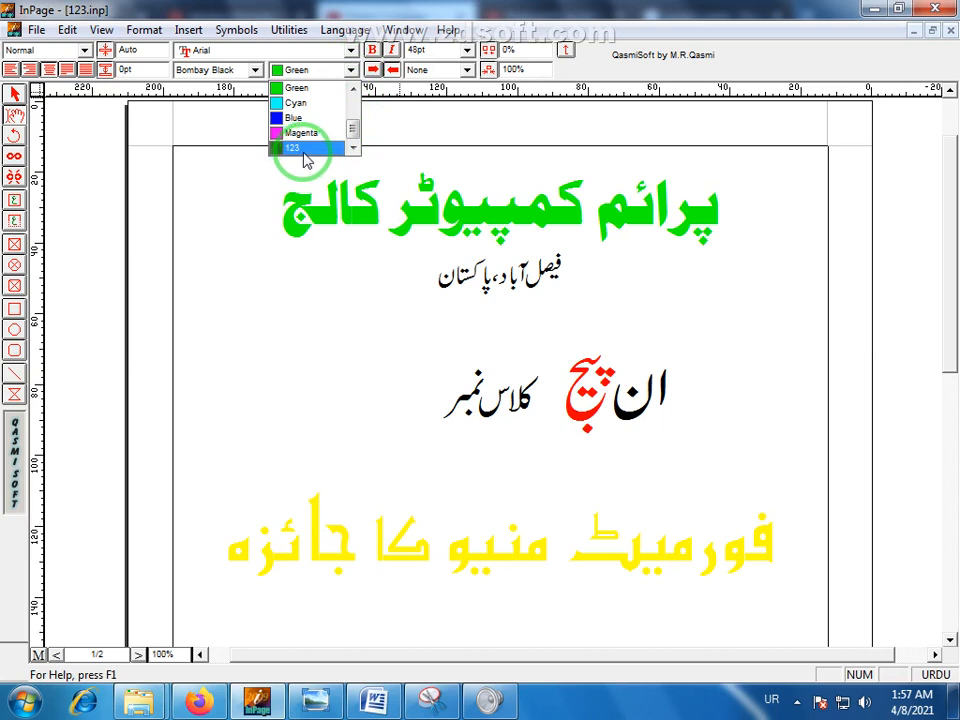
pyautogui.moveTo(290, 205); pyautogui.dragTo(765, 220)
pyautogui.click(351, 70)
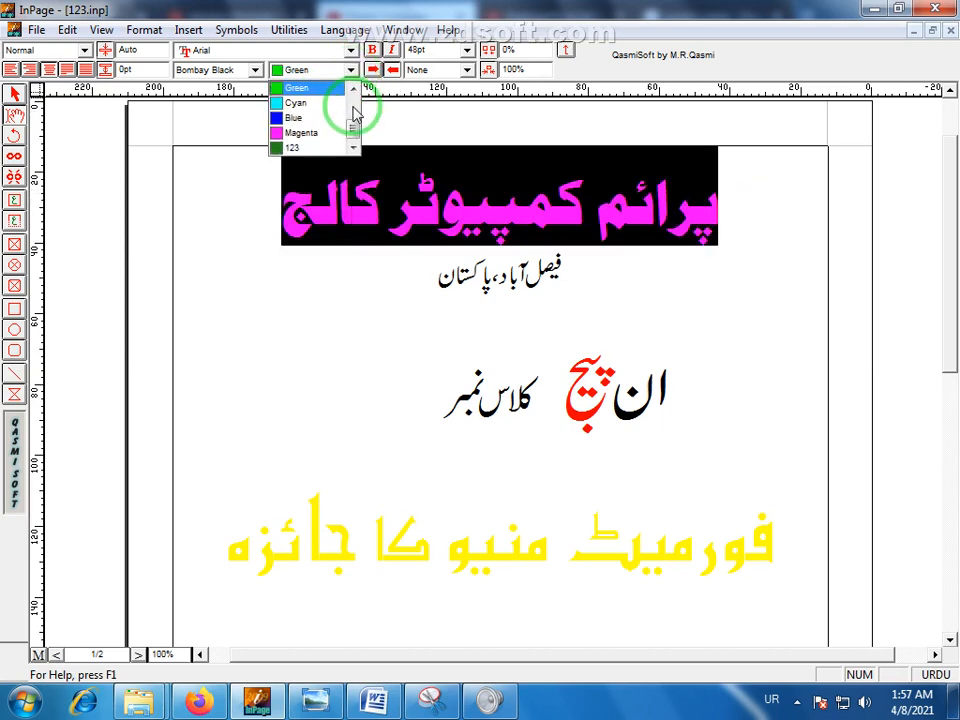
pyautogui.click(292, 148)
pyautogui.click(268, 222)
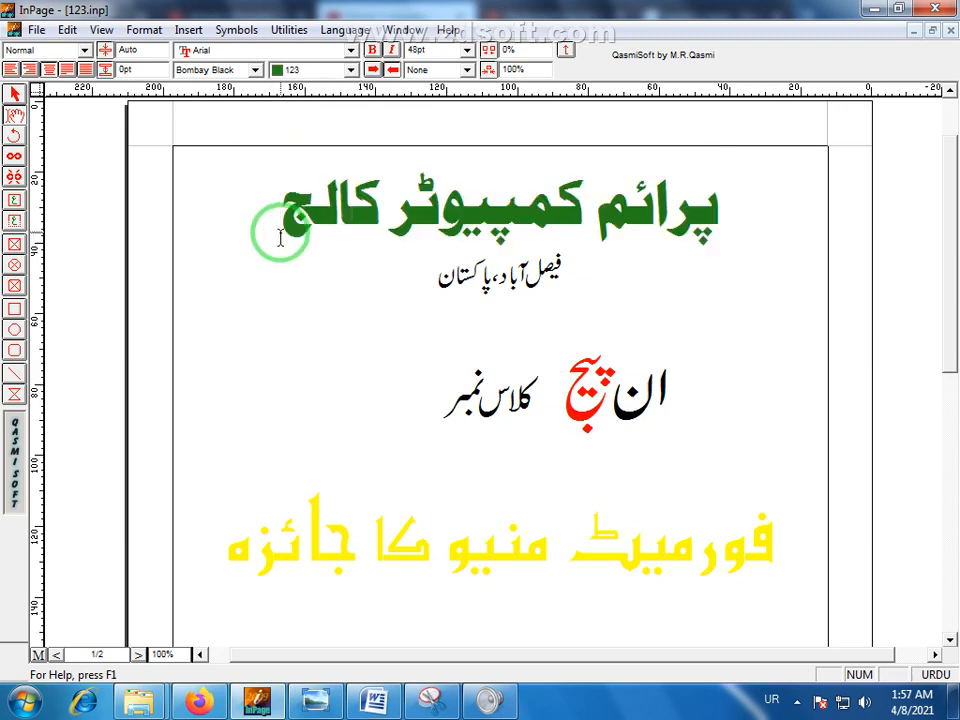
pyautogui.moveTo(268, 208); pyautogui.dragTo(782, 231)
pyautogui.click(763, 248)
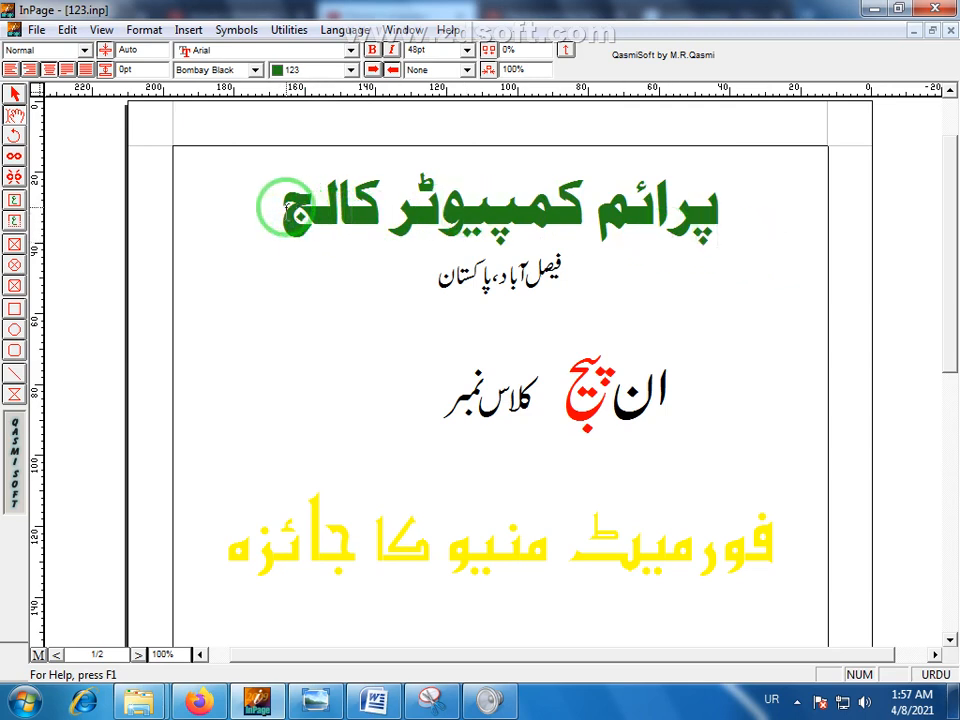
pyautogui.moveTo(272, 208); pyautogui.dragTo(770, 222)
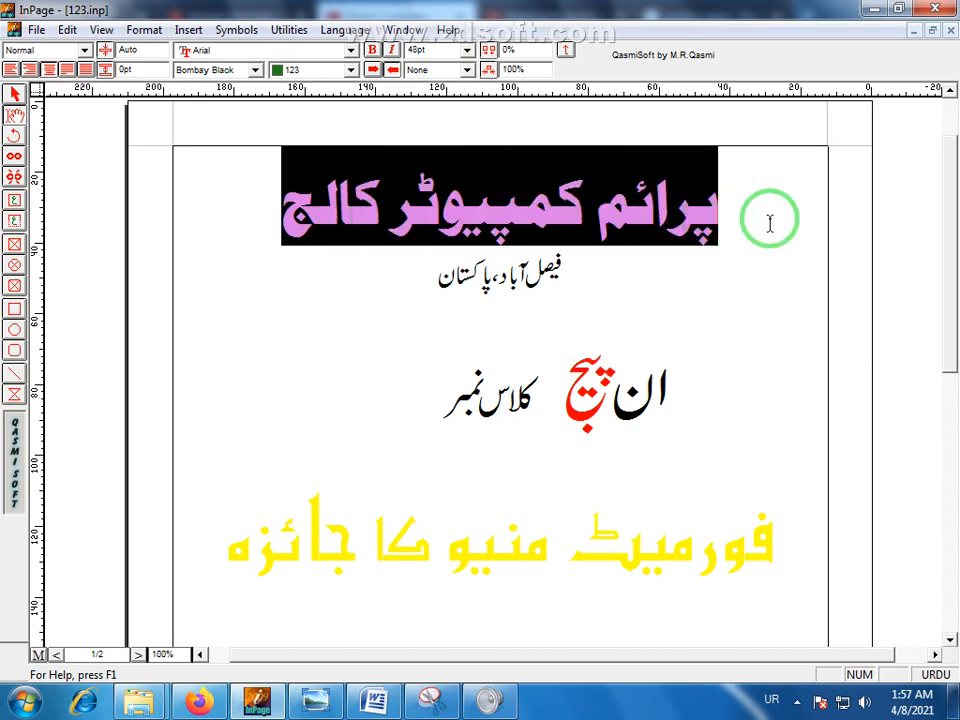
pyautogui.click(350, 70)
pyautogui.moveTo(352, 130)
pyautogui.mouseDown()
pyautogui.moveTo(349, 96)
pyautogui.moveTo(354, 133)
pyautogui.mouseUp()
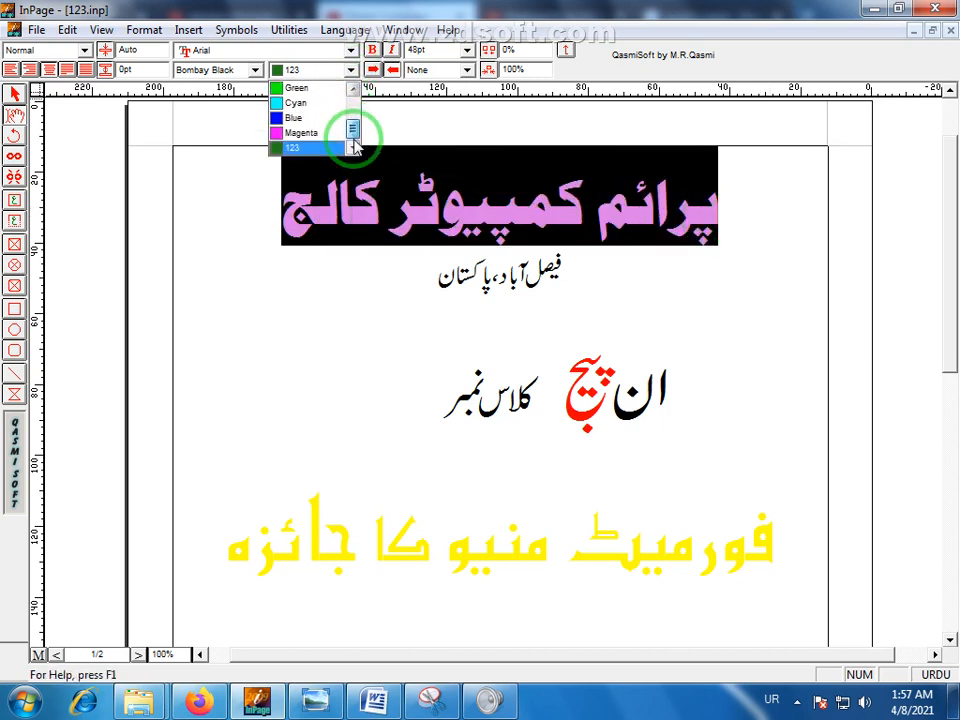
pyautogui.click(263, 222)
pyautogui.click(268, 225)
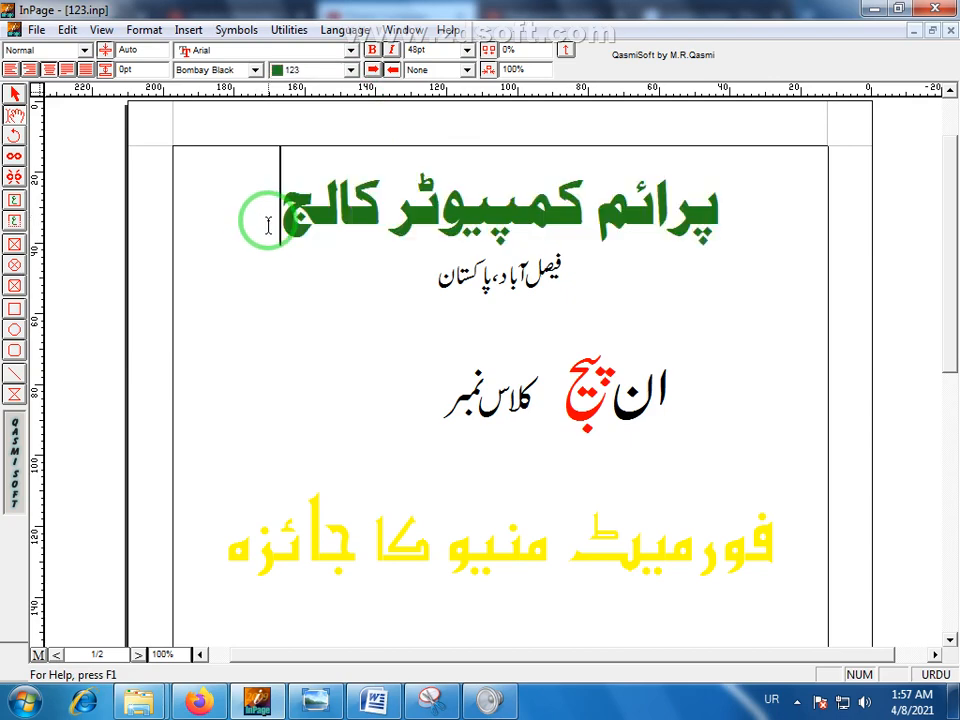
pyautogui.click(141, 29)
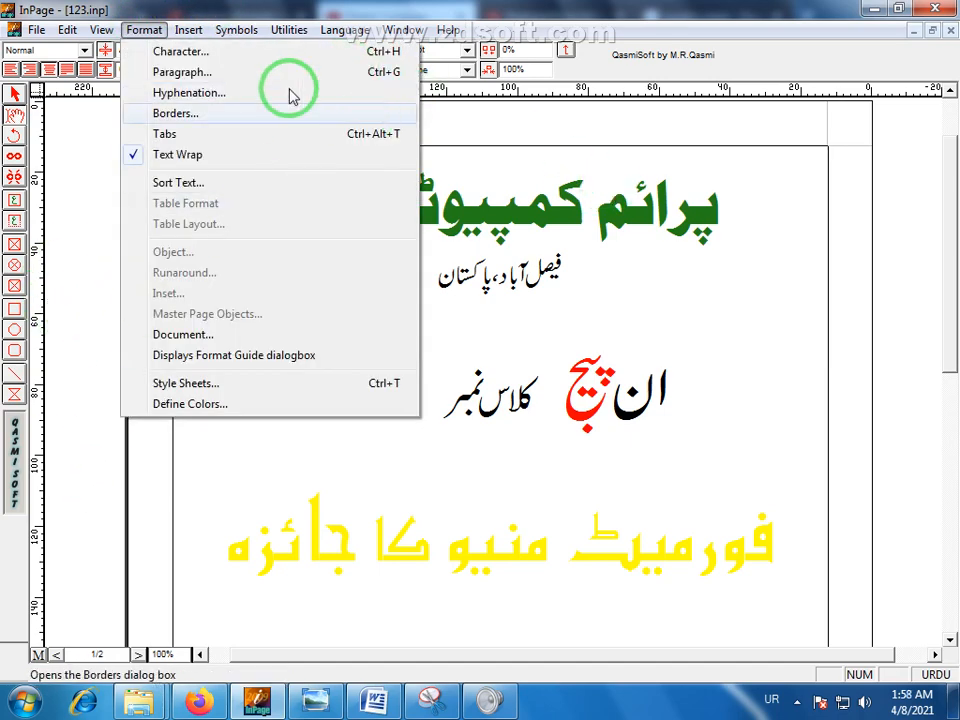
pyautogui.moveTo(285, 29)
pyautogui.click(199, 9)
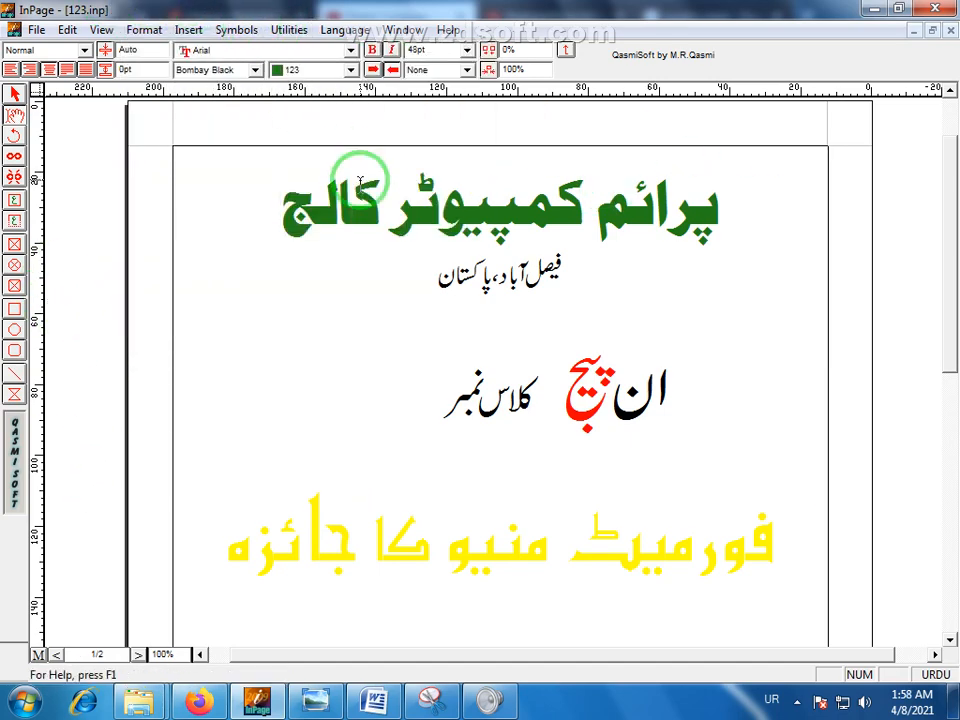
pyautogui.moveTo(295, 203); pyautogui.dragTo(733, 250)
pyautogui.click(733, 250)
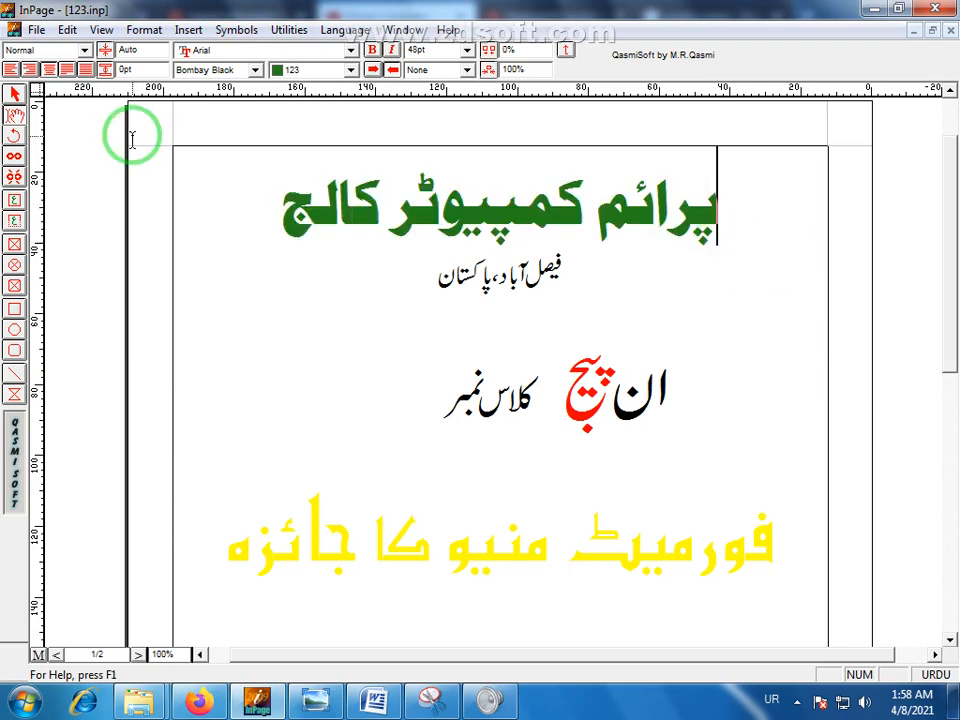
pyautogui.click(143, 32)
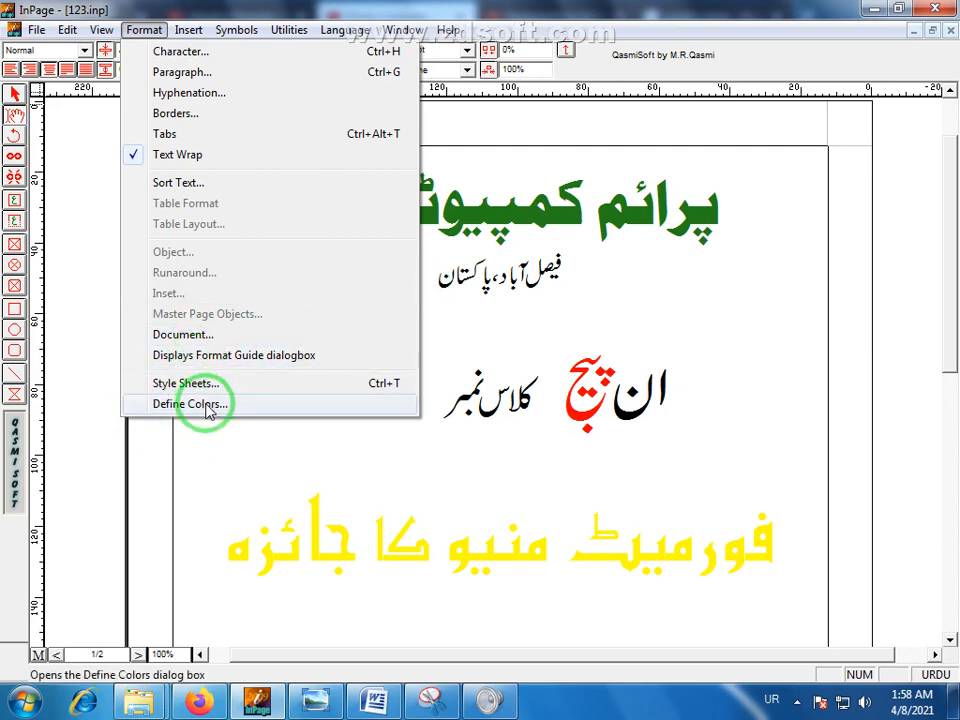
pyautogui.click(373, 317)
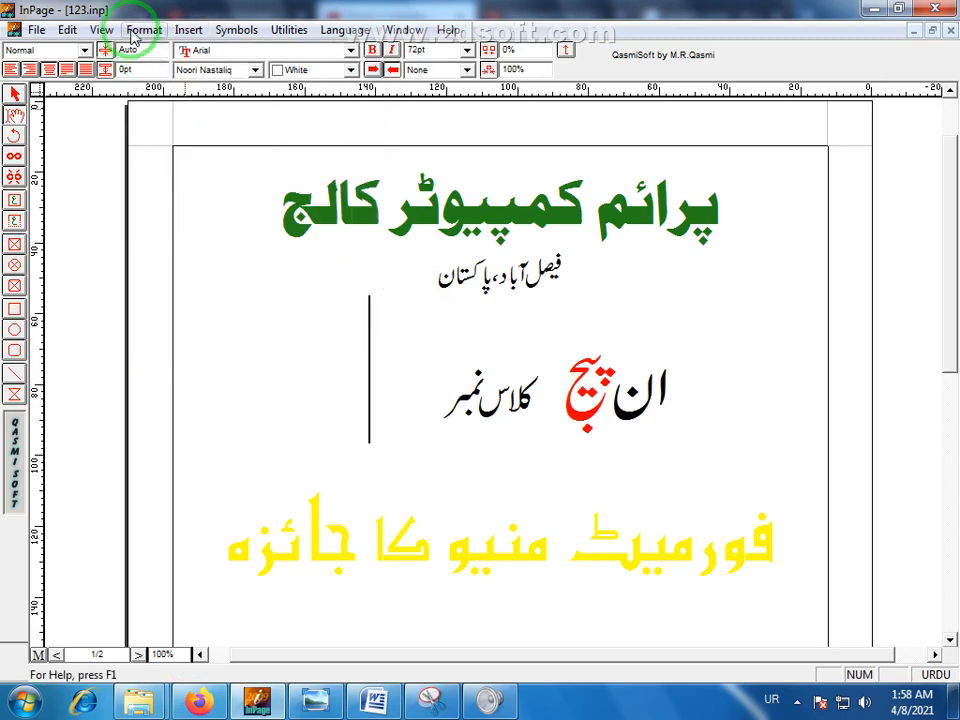